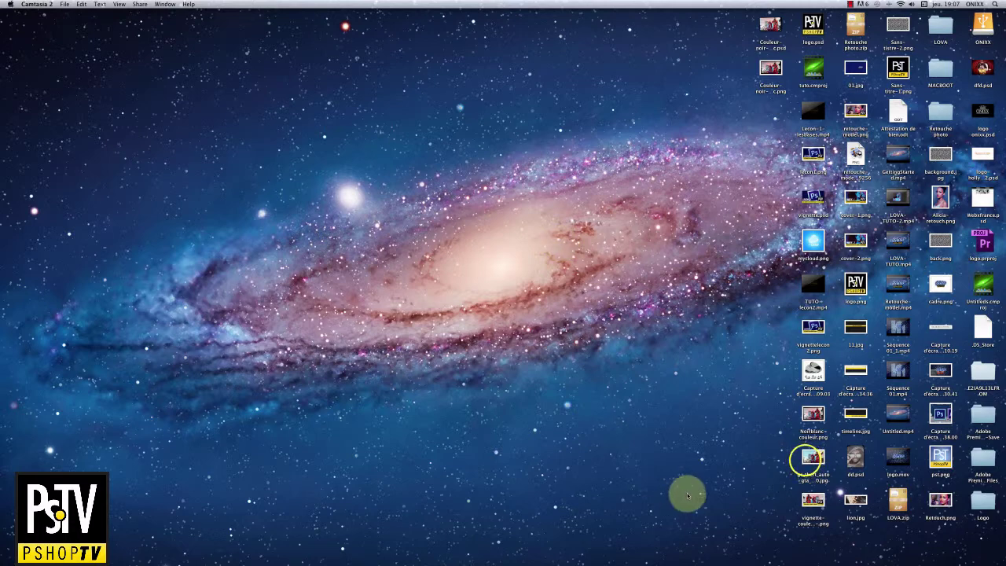
# Step: Preview the original GTA V wallpaper file and the finished Noirblanc-couleur.png version on the desktop
pyautogui.click(810, 458)
pyautogui.press('space')
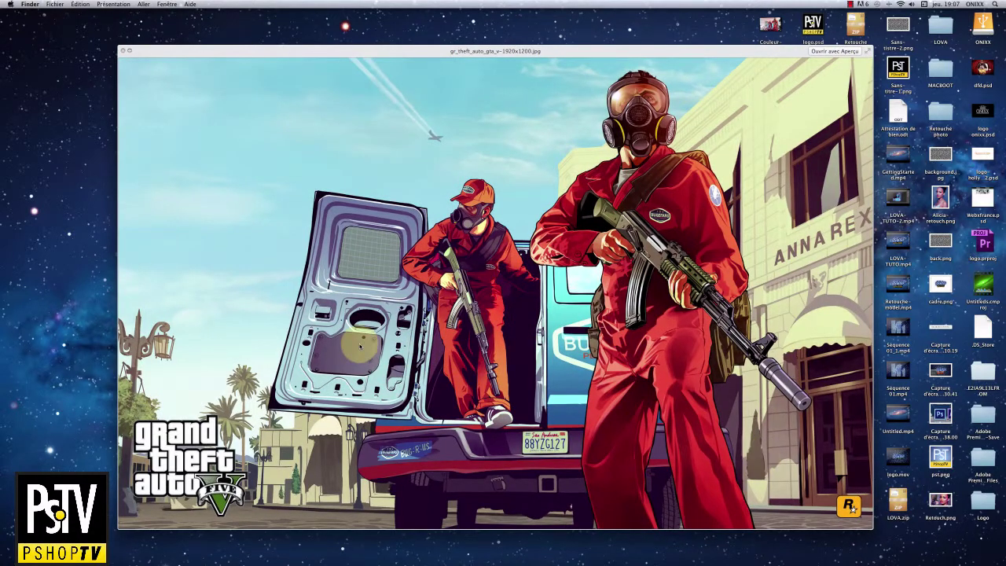
pyautogui.press('Right')
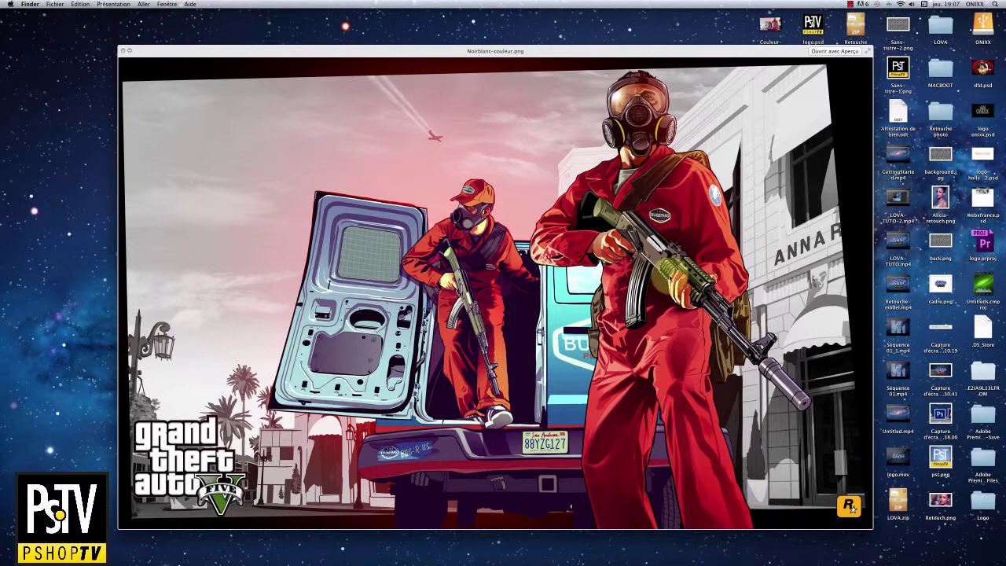
pyautogui.press('space')
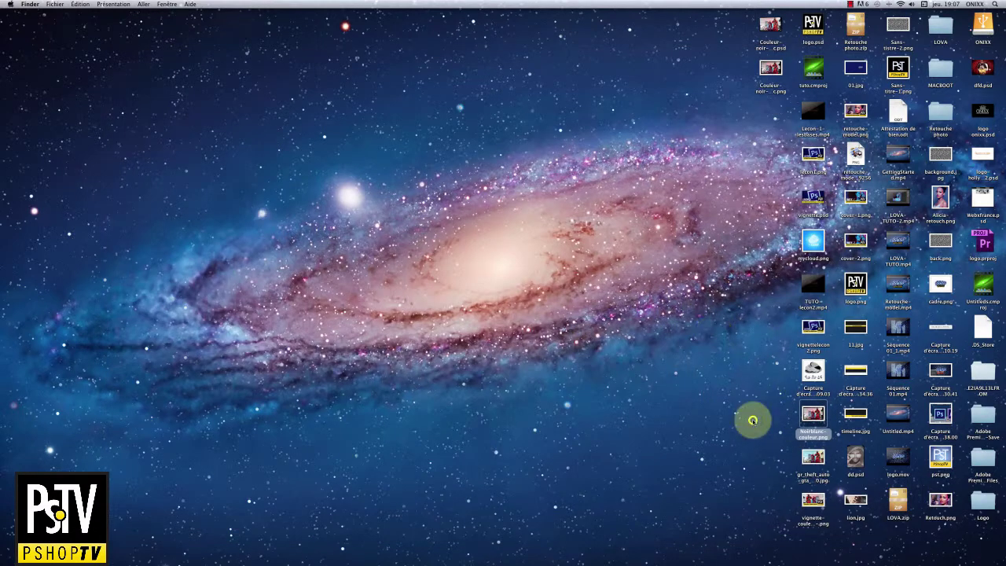
pyautogui.click(802, 460)
pyautogui.press('space')
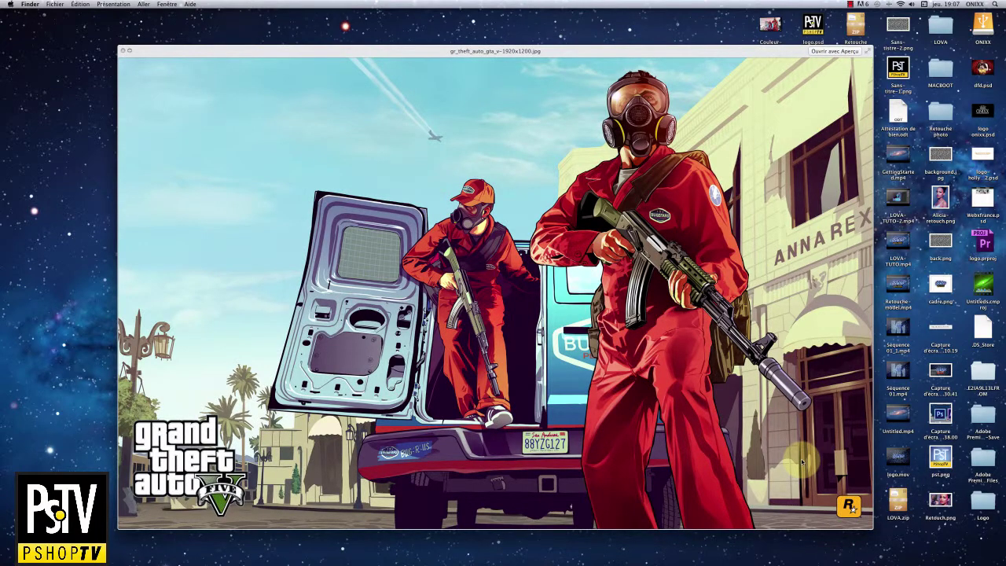
pyautogui.press('space')
# Step: Switch to Photoshop with the gr_theft_auto_gta_v-1920x1200.jpg image and convert its locked background into the layer Calque 0
pyautogui.hotkey('ctrl', 'Up')
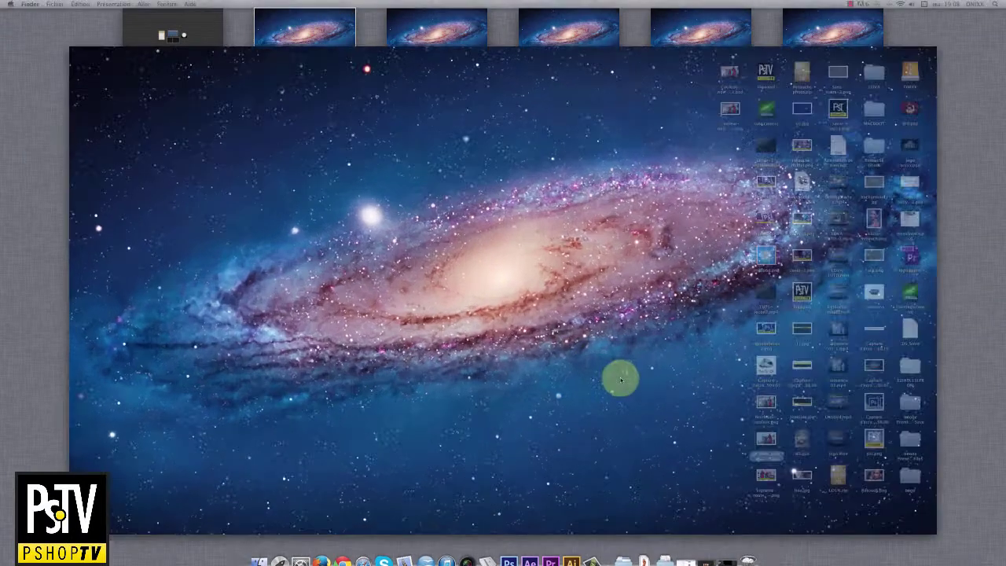
pyautogui.click(621, 380)
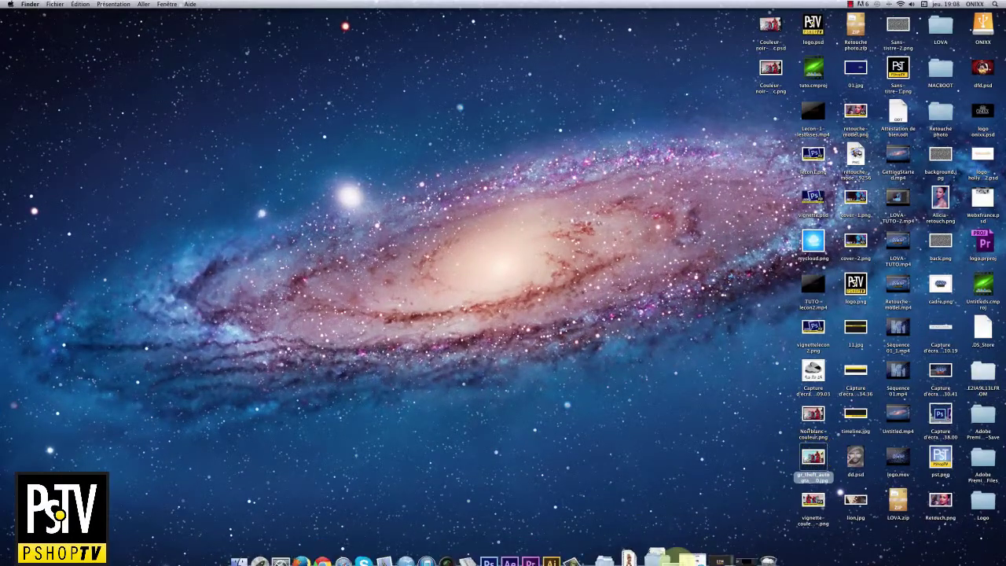
pyautogui.click(518, 555)
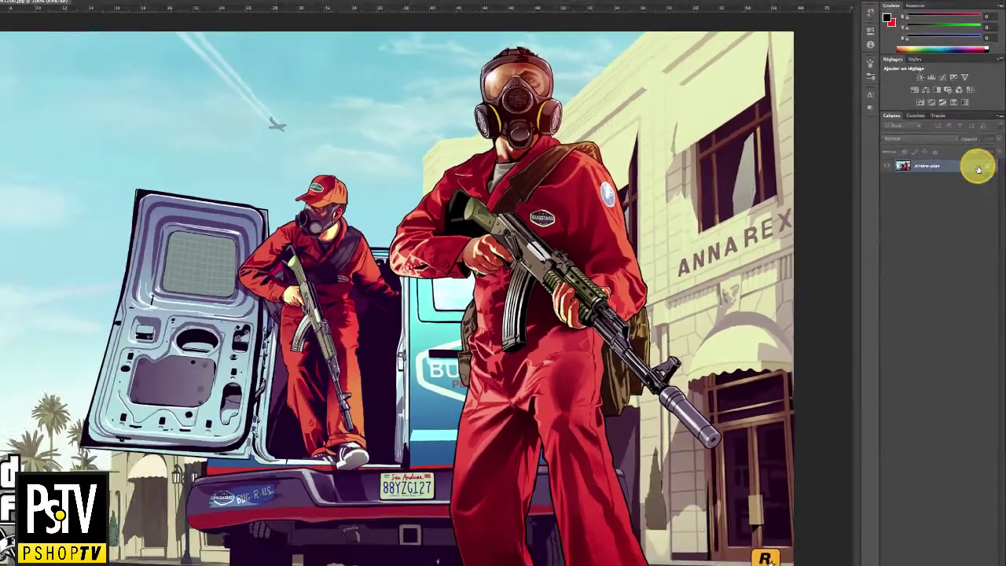
pyautogui.doubleClick(978, 169)
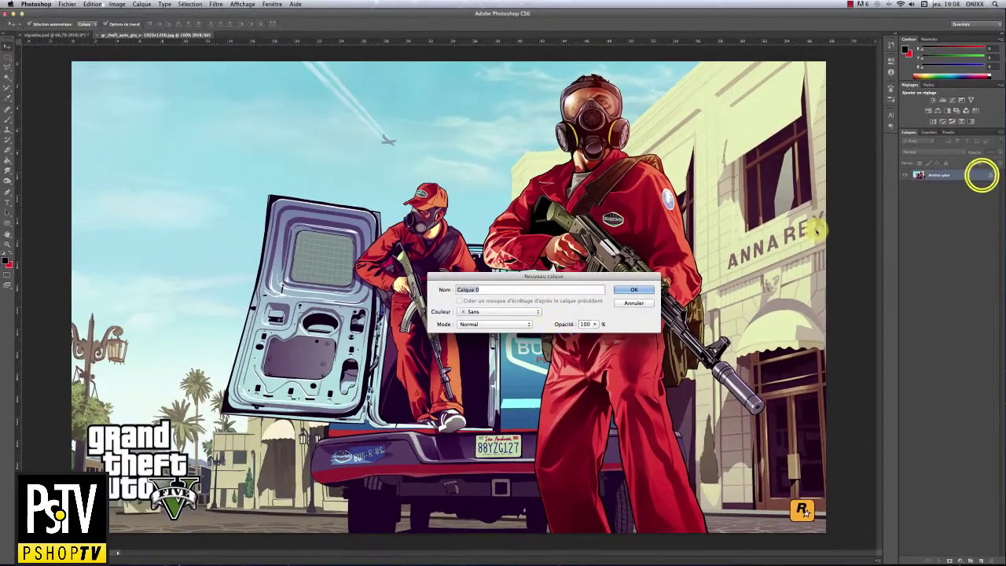
pyautogui.click(633, 283)
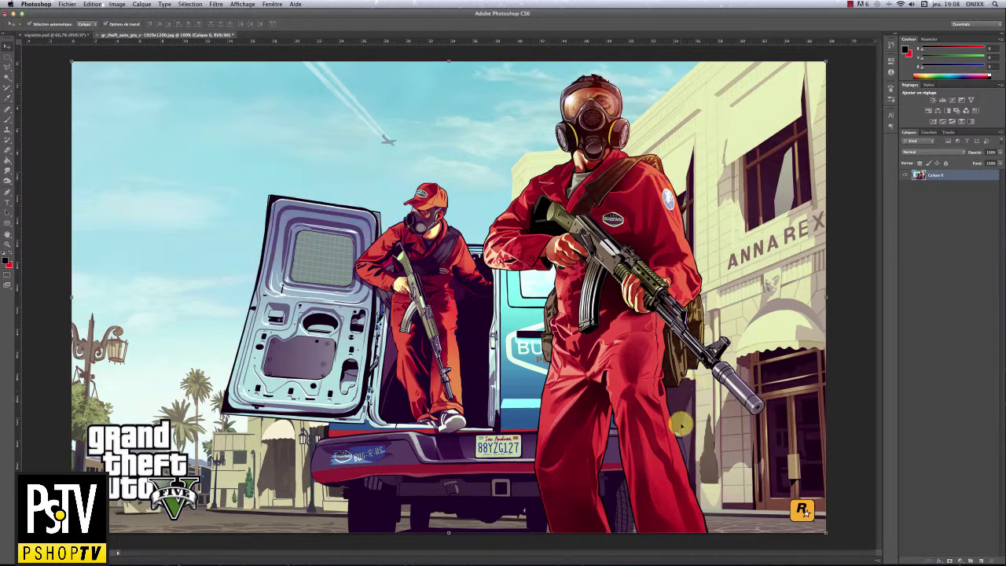
# Step: Activate the Pen tool in path mode for cutting out the van and the two characters
pyautogui.click(7, 193)
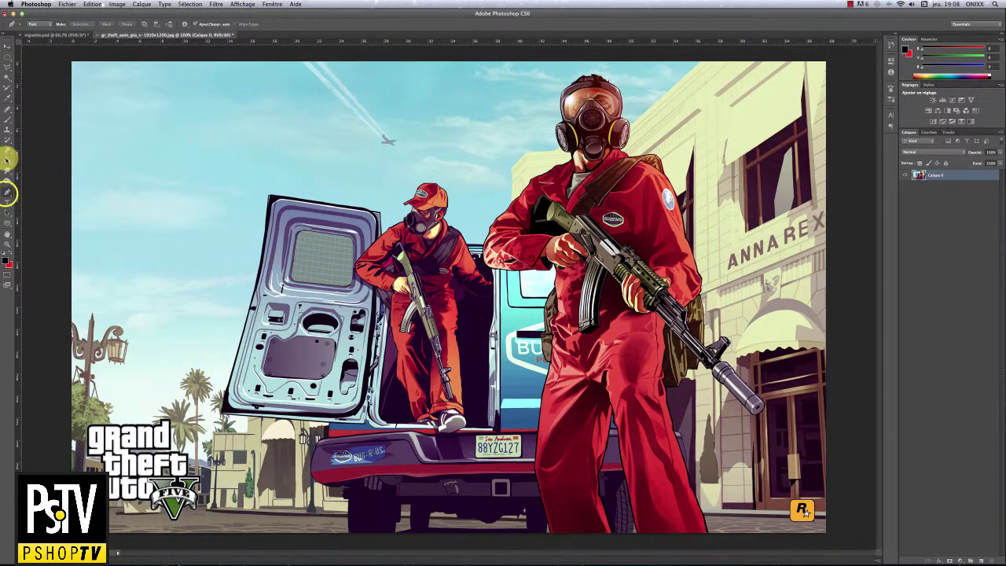
pyautogui.click(5, 68)
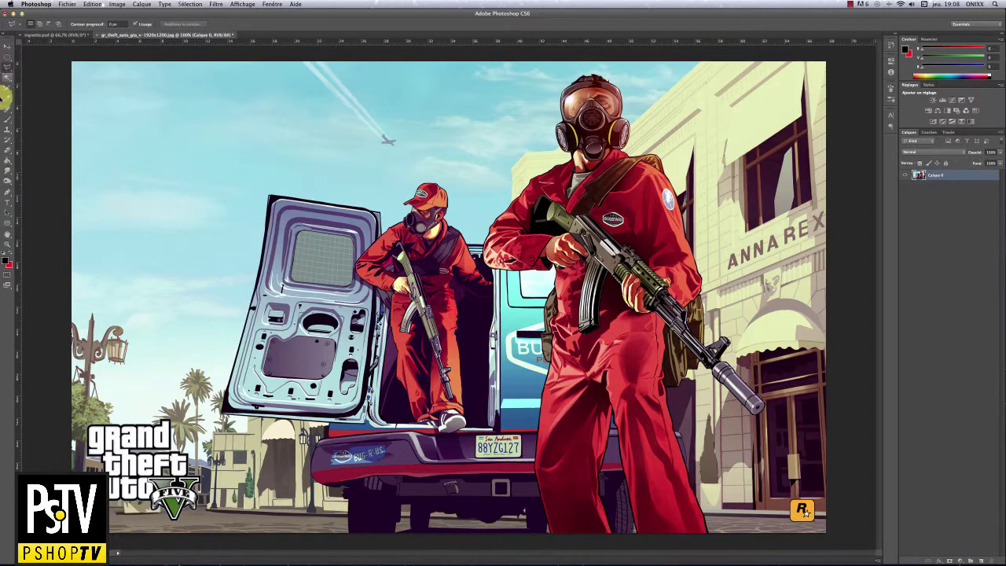
pyautogui.click(8, 194)
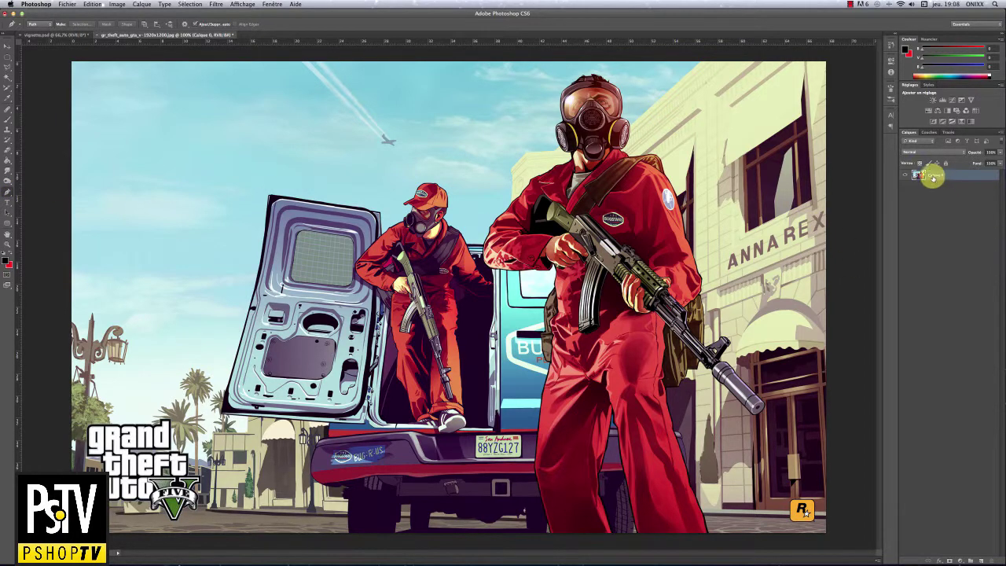
# Step: Rename the image layer as Background
pyautogui.doubleClick(935, 175)
pyautogui.press('BackSpace')
pyautogui.write('Background')
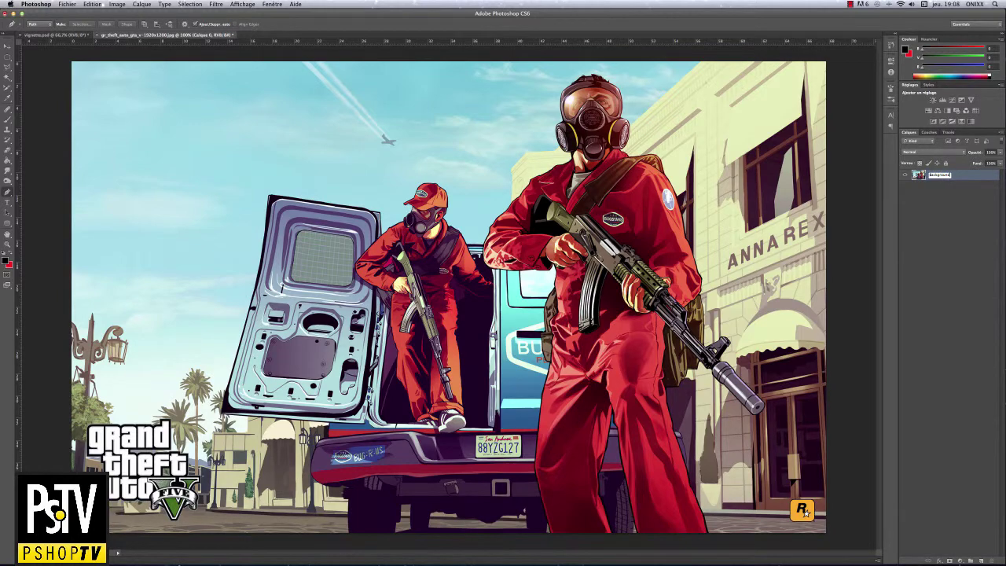
pyautogui.press('Return')
# Step: Start a pen path at the foot of the van's left rear tyre and trace up the tyre's outer edge
pyautogui.press('super+plus')
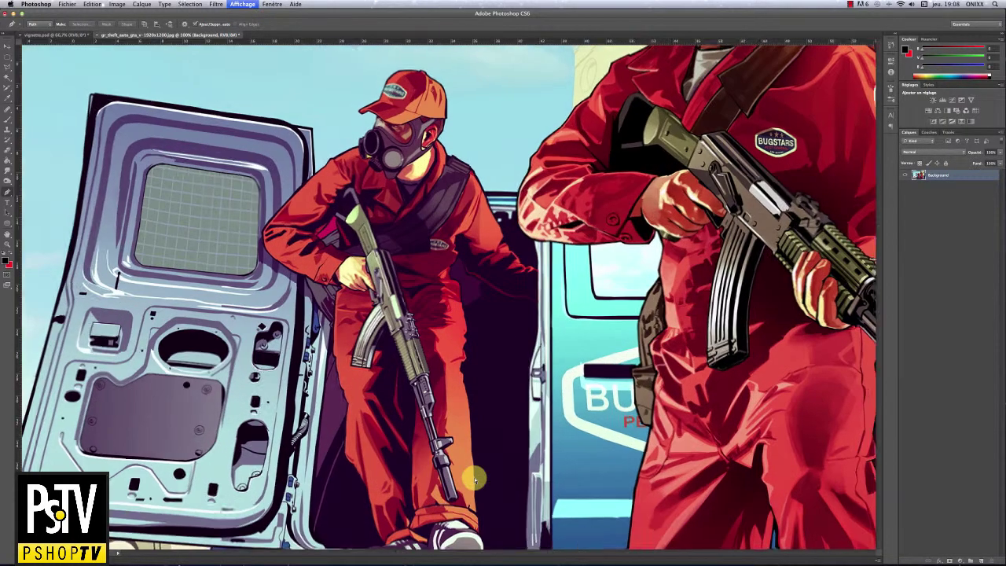
pyautogui.press('super+plus')
pyautogui.press('super+plus')
pyautogui.scroll(-10, 382, 409)
pyautogui.hscroll(-3, 383, 409)
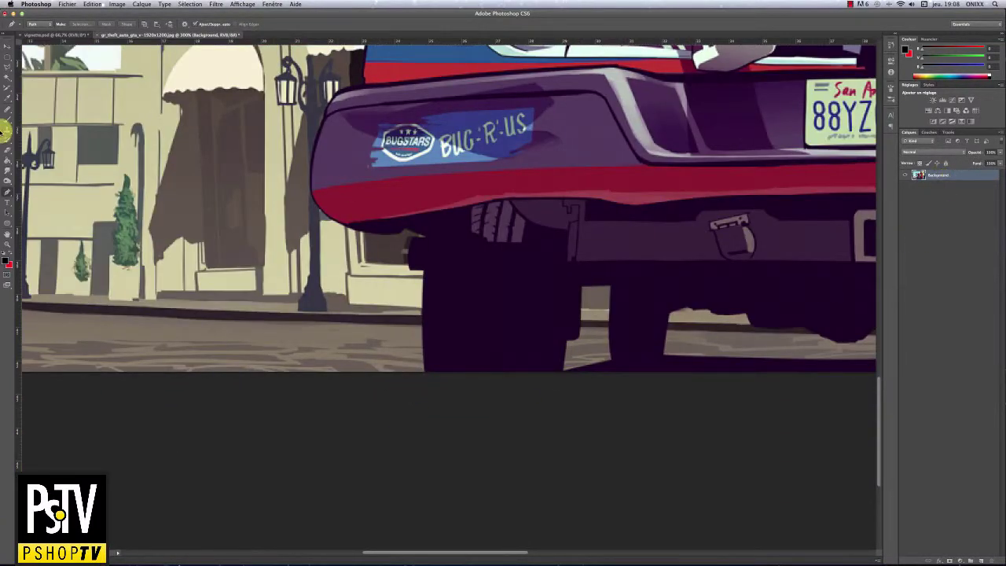
pyautogui.click(424, 375)
pyautogui.moveTo(425, 270)
pyautogui.mouseDown()
pyautogui.moveTo(437, 265)
pyautogui.moveTo(519, 346)
pyautogui.moveTo(461, 317)
pyautogui.moveTo(569, 209)
pyautogui.moveTo(407, 304)
pyautogui.moveTo(364, 130)
pyautogui.moveTo(272, 202)
pyautogui.moveTo(620, 199)
pyautogui.moveTo(420, 164)
pyautogui.moveTo(383, 193)
pyautogui.moveTo(458, 218)
pyautogui.moveTo(417, 207)
pyautogui.moveTo(431, 207)
pyautogui.moveTo(420, 335)
pyautogui.moveTo(435, 211)
pyautogui.moveTo(427, 204)
pyautogui.moveTo(424, 266)
pyautogui.mouseUp()
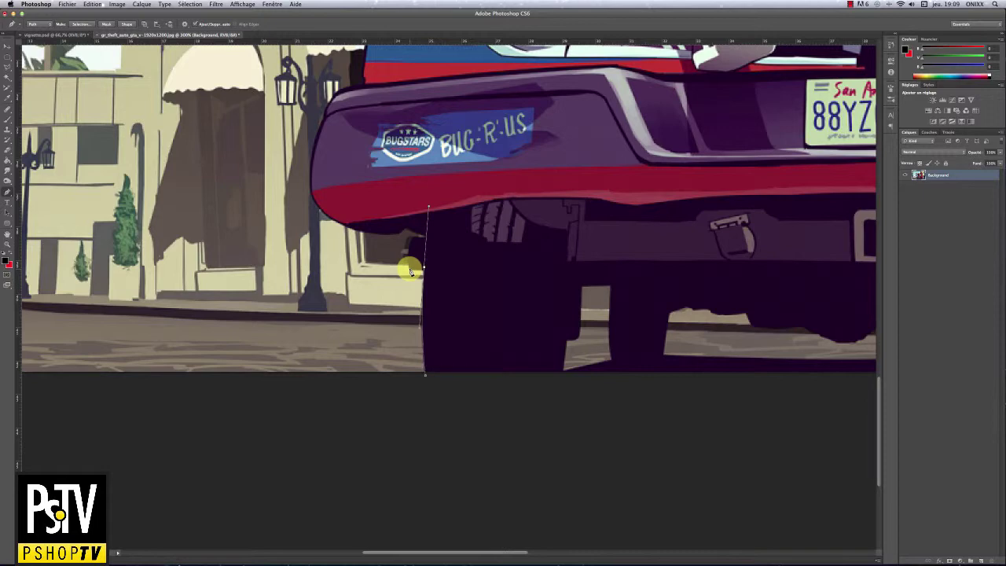
# Step: Continue the path around the dark block beside the left rear tyre, removing the curve handle at the corner
pyautogui.scroll(1, 411, 271)
pyautogui.scroll(1, 408, 267)
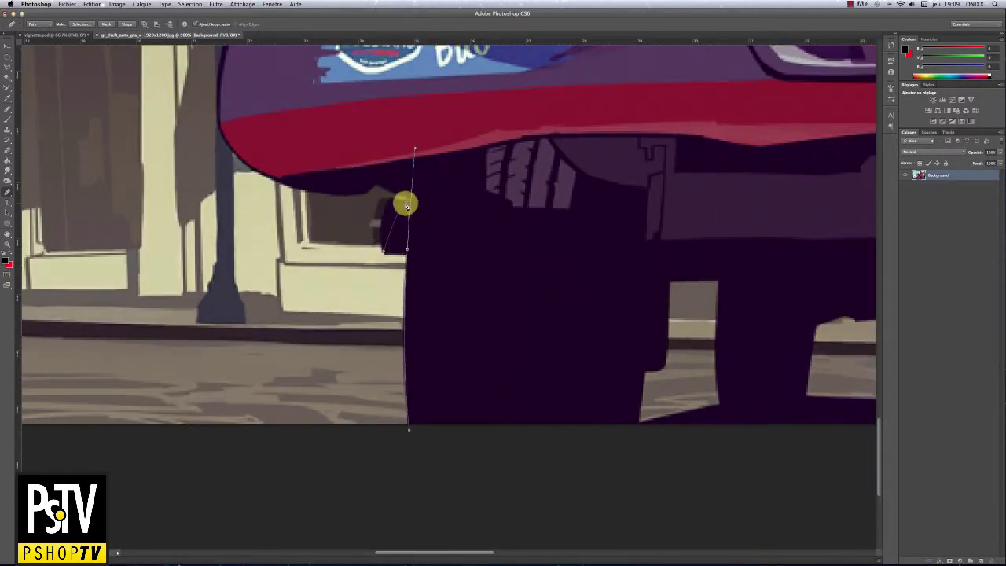
pyautogui.moveTo(405, 202); pyautogui.dragTo(375, 257)
pyautogui.keyDown('alt'); pyautogui.click(400, 248); pyautogui.keyUp('alt')
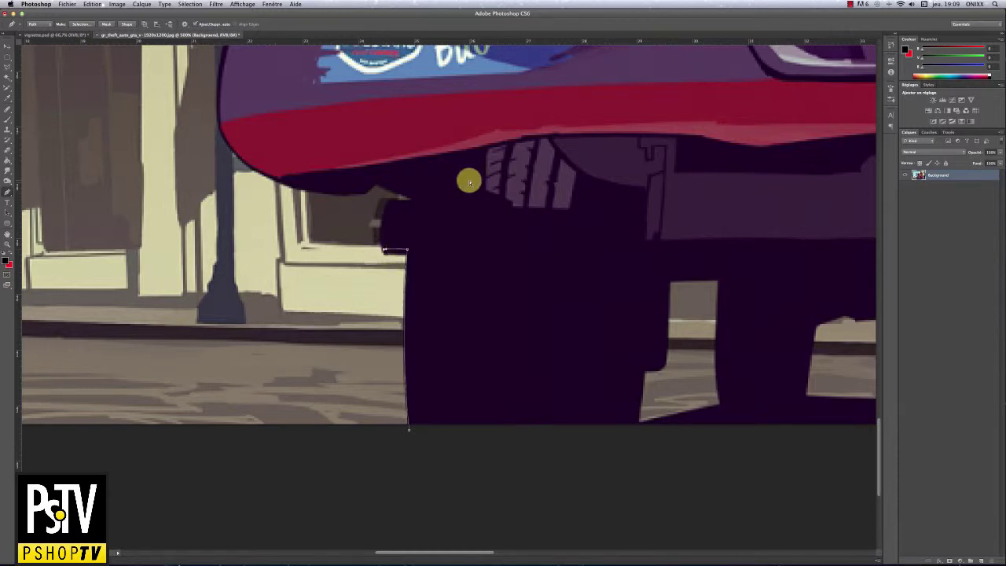
# Step: Extend the path with curved points above the dark block and along the underside of the van's rear bumper
pyautogui.press('super+minus')
pyautogui.press('super+minus')
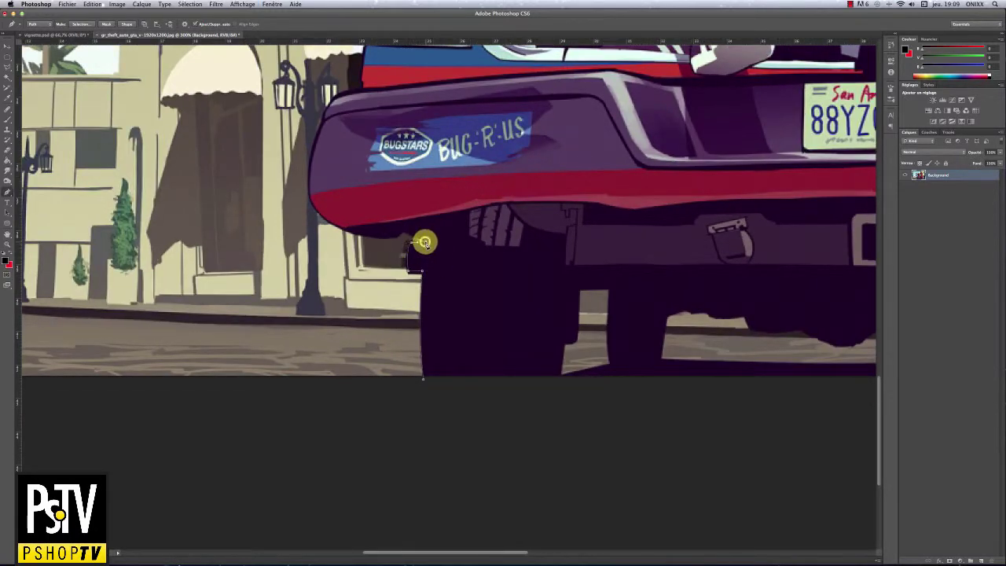
pyautogui.moveTo(424, 241); pyautogui.dragTo(381, 239)
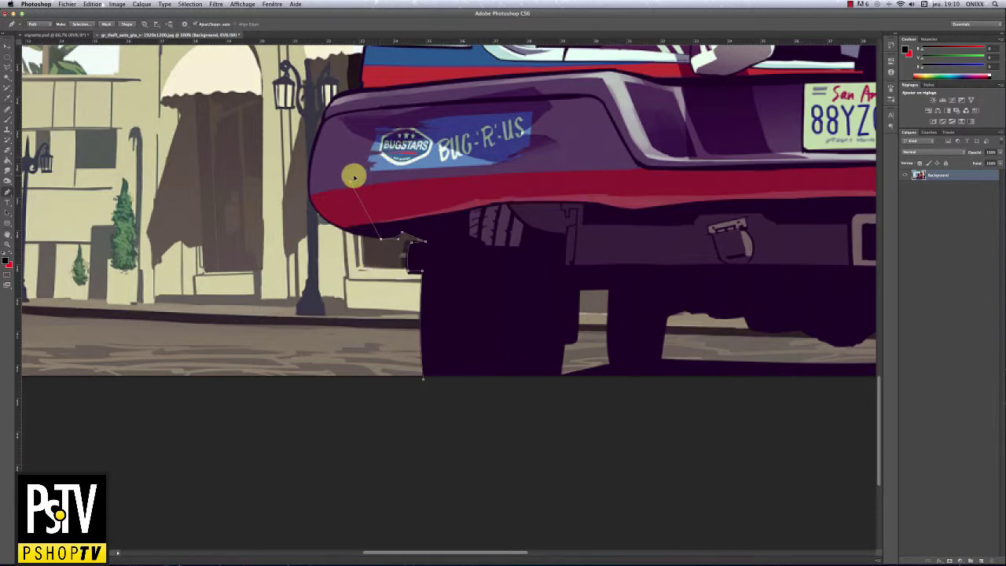
pyautogui.click(349, 236)
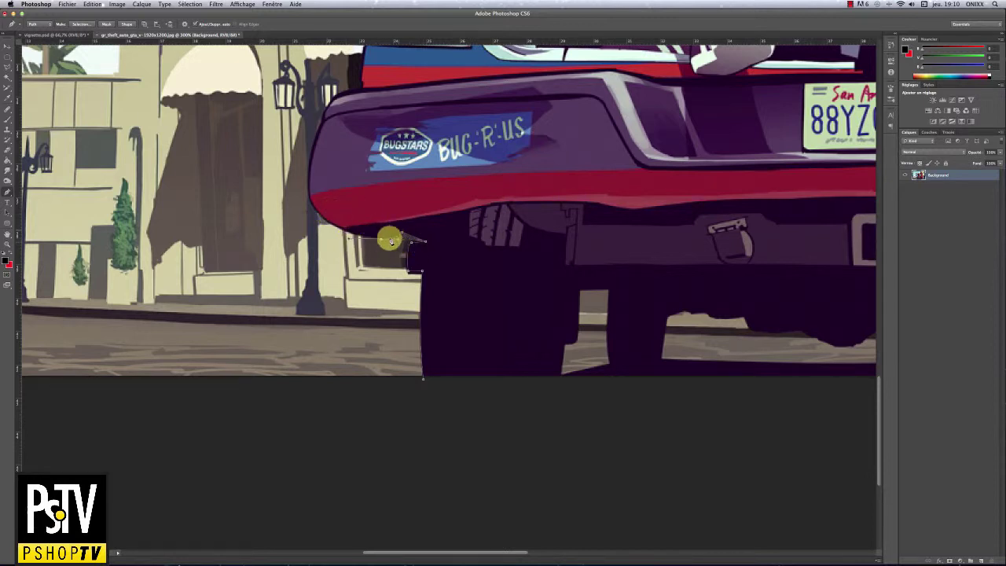
pyautogui.click(391, 240)
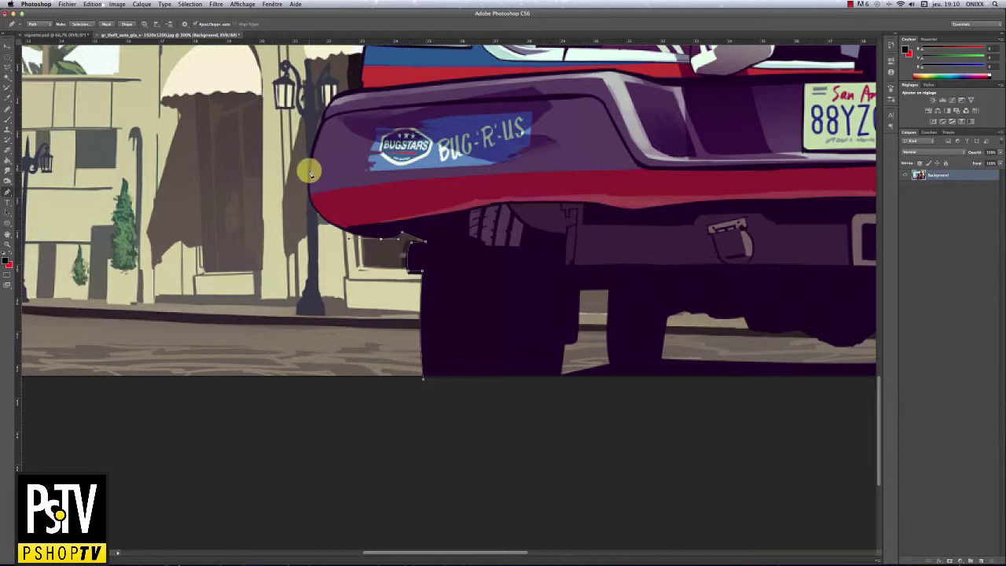
# Step: Trace the path up the bumper's left end, the open van door, and the rear character's shoulder, mask and cap
pyautogui.scroll(-2, 311, 174)
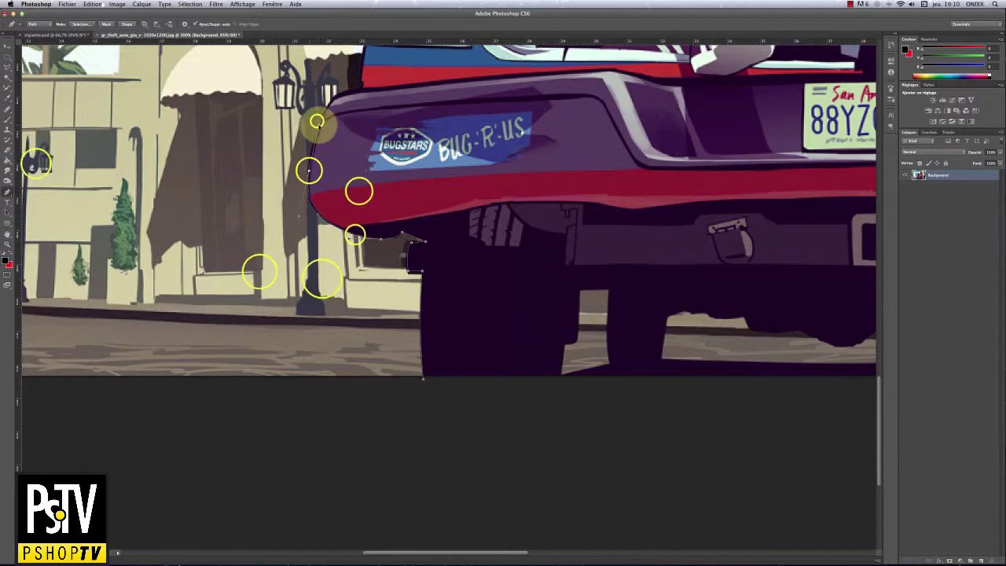
pyautogui.scroll(5, 311, 174)
pyautogui.scroll(3, 311, 174)
pyautogui.scroll(3, 236, 260)
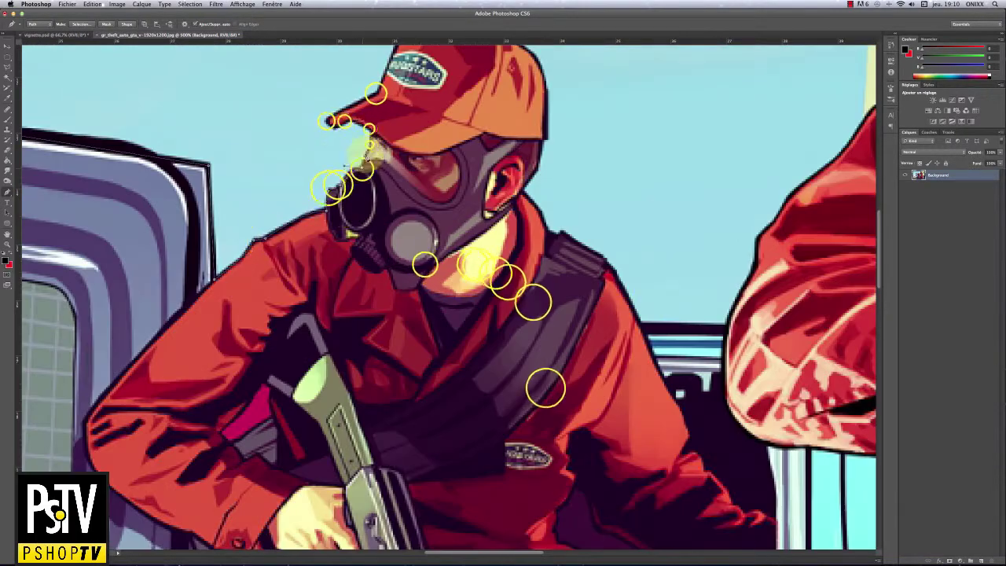
pyautogui.scroll(5, 512, 385)
pyautogui.scroll(-4, 391, 391)
pyautogui.hscroll(6, 391, 391)
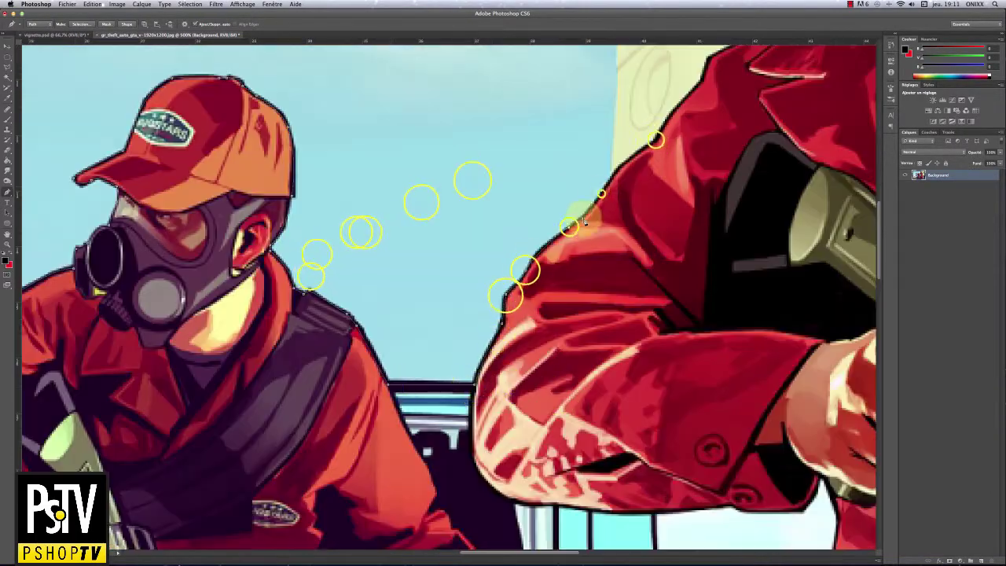
# Step: Continue the path along the front character's arm and shoulder, around the gas mask, and onto the backpack
pyautogui.scroll(3, 472, 236)
pyautogui.hscroll(4, 471, 236)
pyautogui.scroll(3, 440, 205)
pyautogui.scroll(3, 459, 187)
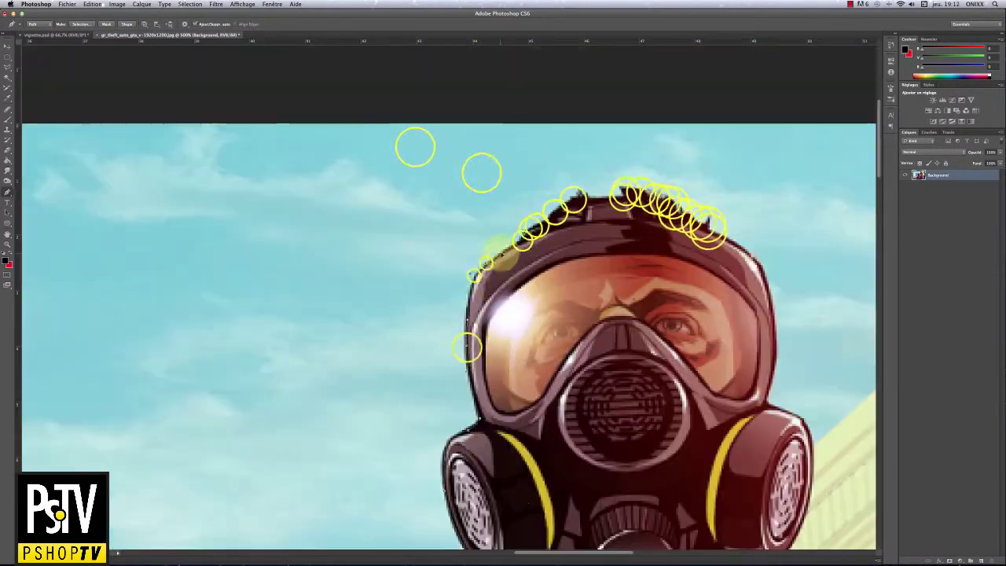
pyautogui.hscroll(5, 448, 440)
pyautogui.scroll(-1, 425, 471)
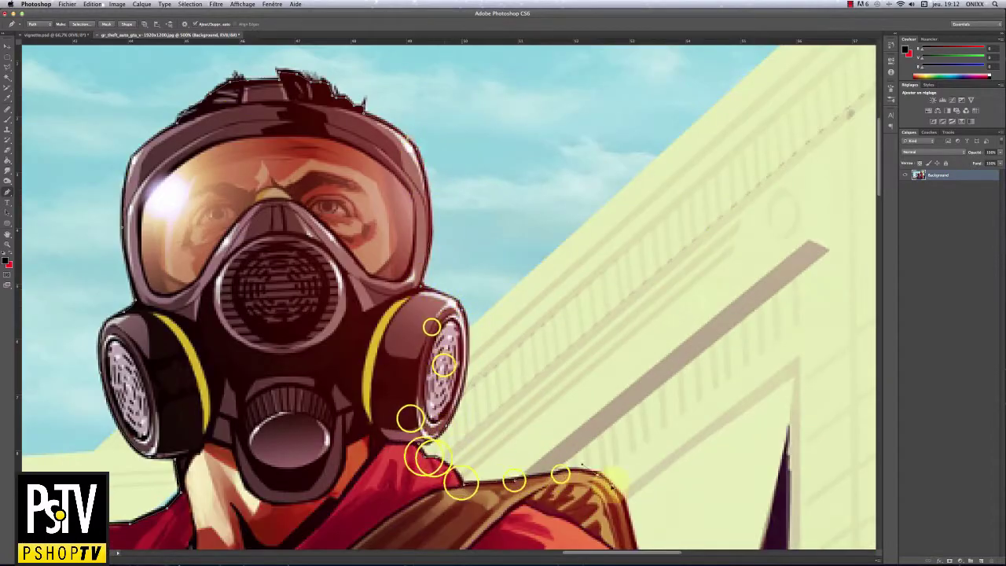
# Step: Trace the path down the front character's backpack and around the rifle's front sight and silencer
pyautogui.scroll(-10, 410, 484)
pyautogui.scroll(-10, 346, 432)
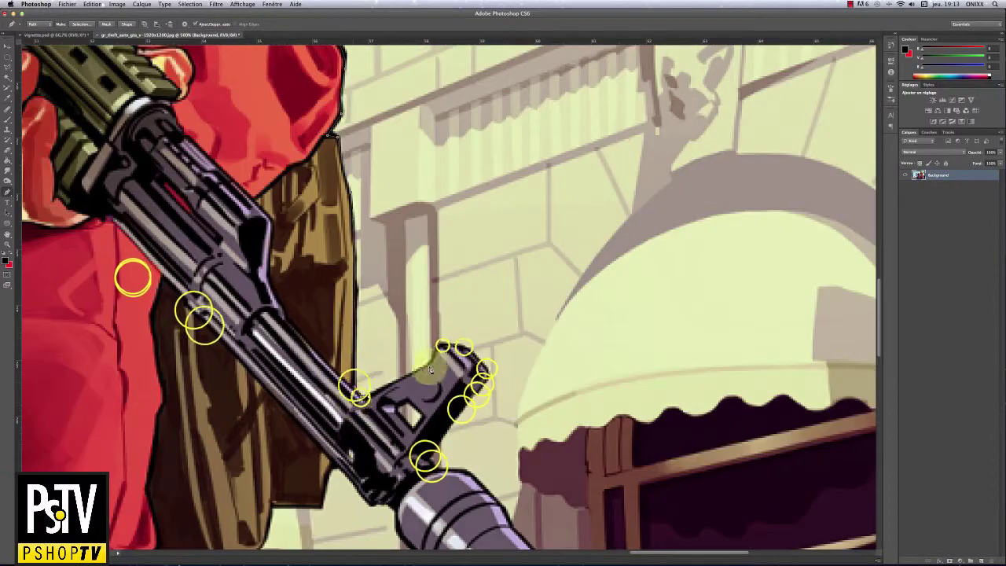
pyautogui.scroll(-3, 425, 440)
pyautogui.hscroll(4, 424, 440)
pyautogui.scroll(-3, 354, 235)
pyautogui.hscroll(-3, 354, 235)
pyautogui.hscroll(-4, 287, 162)
pyautogui.scroll(-4, 287, 161)
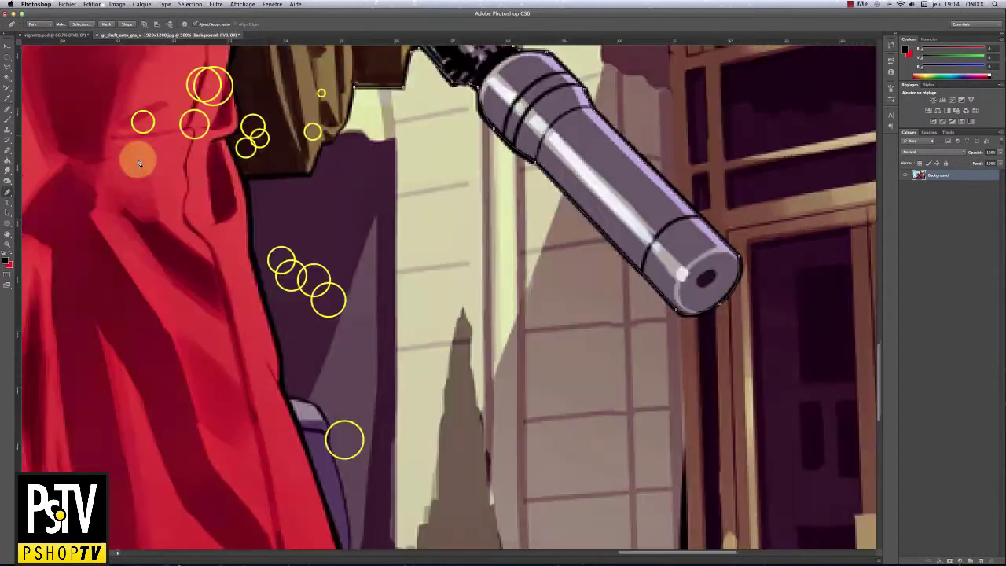
# Step: Continue the path down the front character's legs and below the image edge, following the small ground gaps
pyautogui.scroll(-3, 134, 157)
pyautogui.scroll(2, 353, 467)
pyautogui.hscroll(-5, 234, 315)
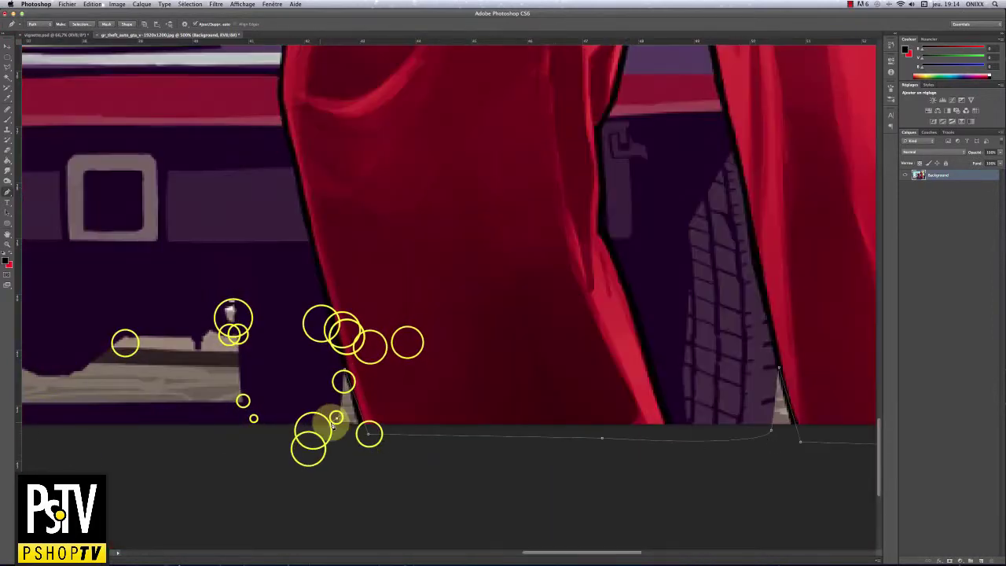
pyautogui.hscroll(-6, 220, 292)
pyautogui.scroll(2, 417, 375)
# Step: Close the path below the image edge at its starting point by the left rear tyre
pyautogui.moveTo(418, 375); pyautogui.dragTo(264, 414)
pyautogui.scroll(-2, 264, 414)
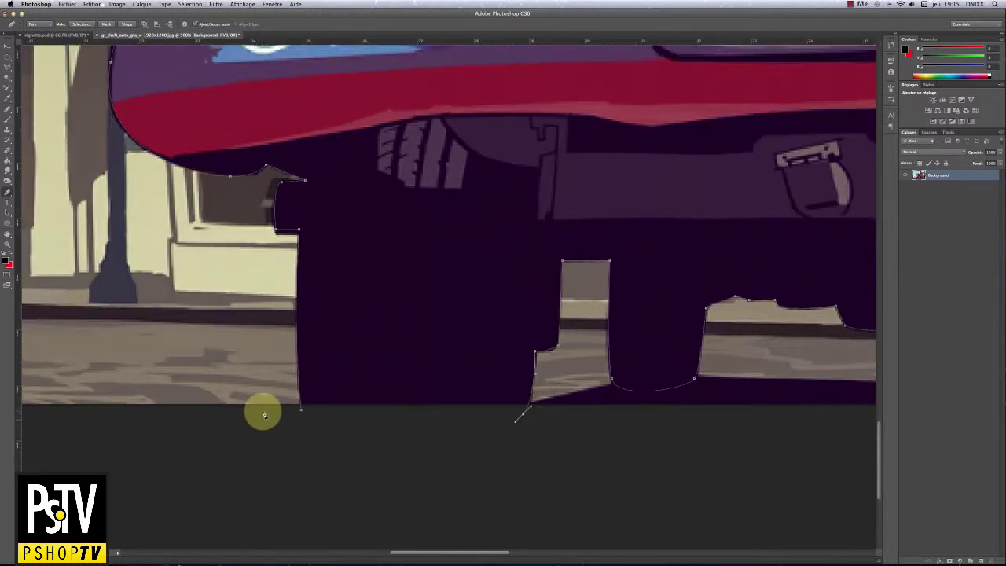
pyautogui.scroll(-2, 265, 415)
pyautogui.scroll(2, 264, 414)
pyautogui.scroll(2, 265, 414)
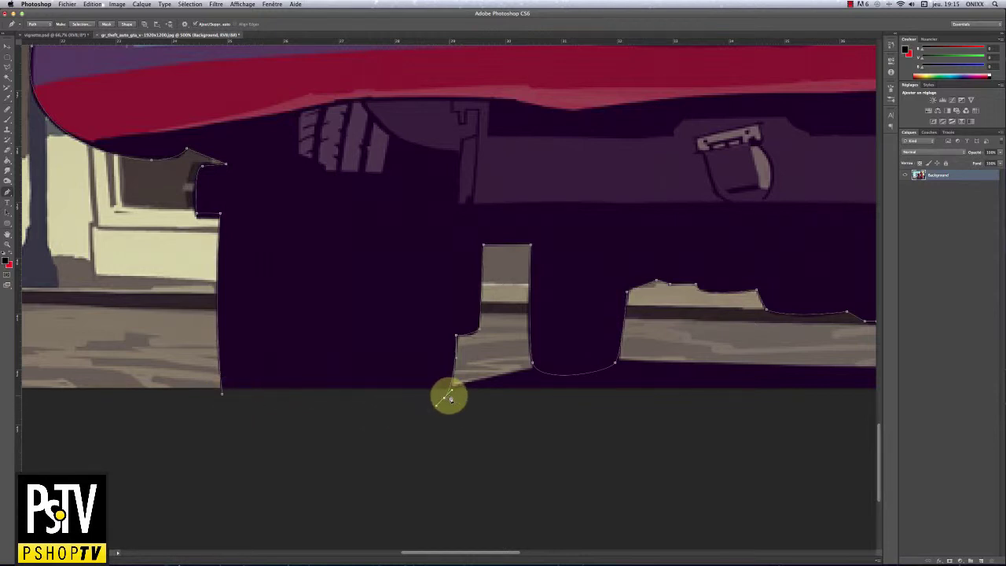
pyautogui.click(222, 393)
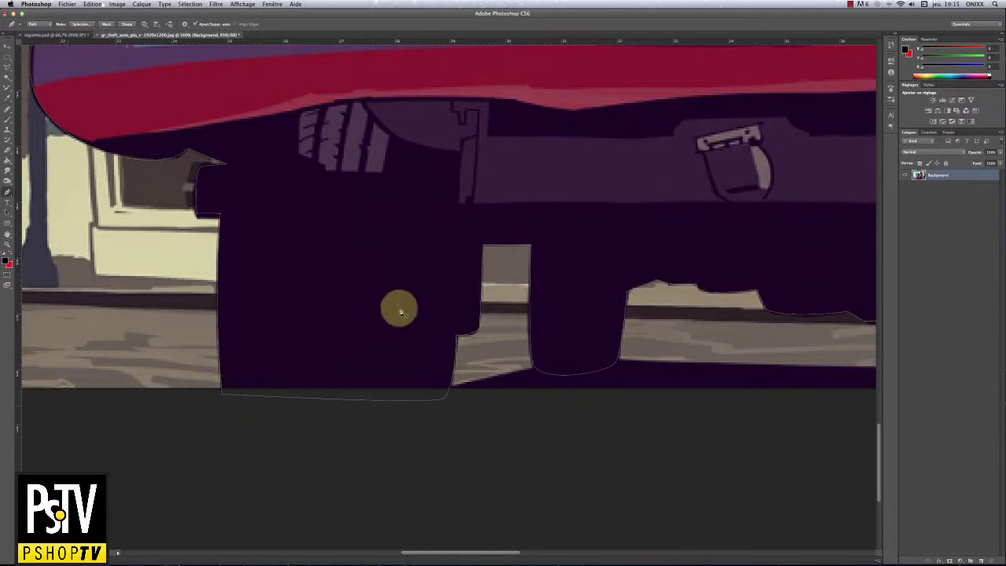
# Step: Convert the closed path into a new anti-aliased selection with a radius of 0 pixels
pyautogui.rightClick(503, 281)
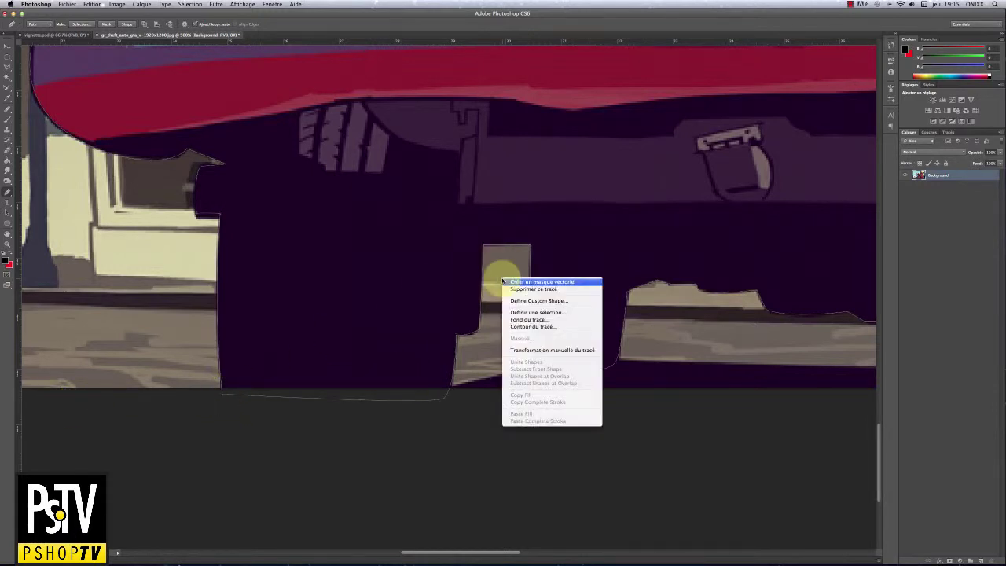
pyautogui.click(525, 313)
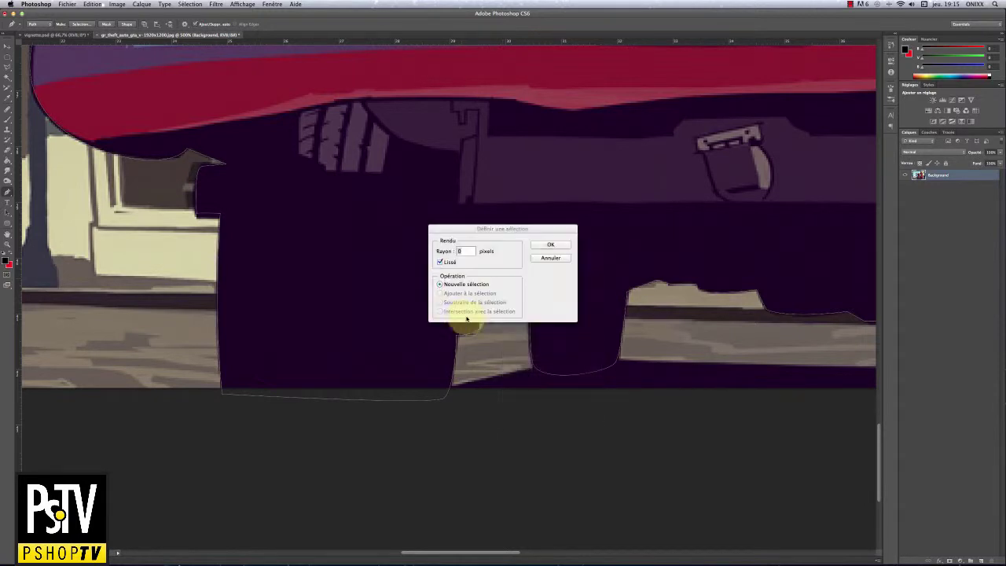
pyautogui.click(539, 249)
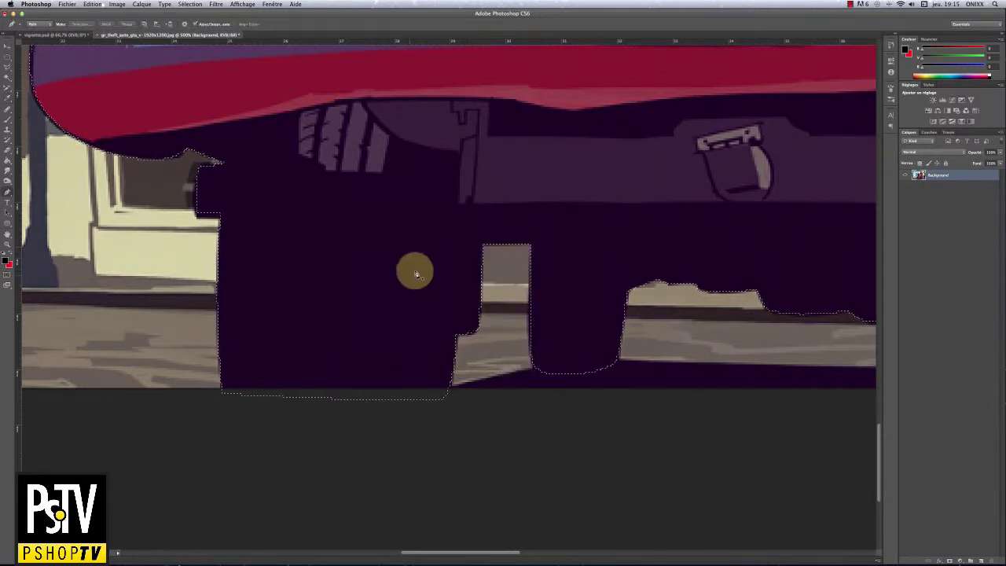
# Step: Copy the selected van and characters onto their own layer and check the cut-out with the Background layer hidden
pyautogui.press('super+minus')
pyautogui.press('super+minus')
pyautogui.press('super+minus')
pyautogui.press('super+minus')
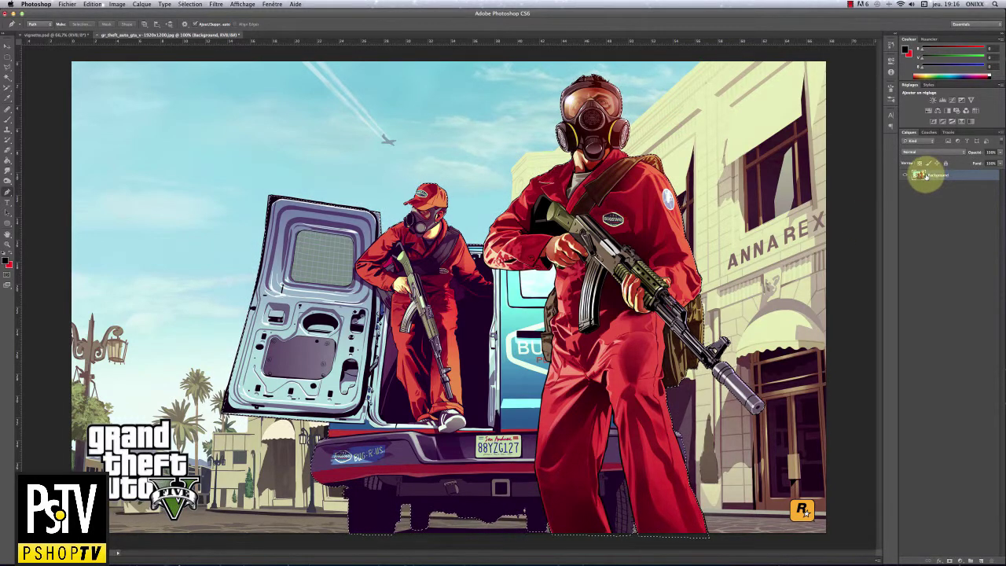
pyautogui.press('super+j')
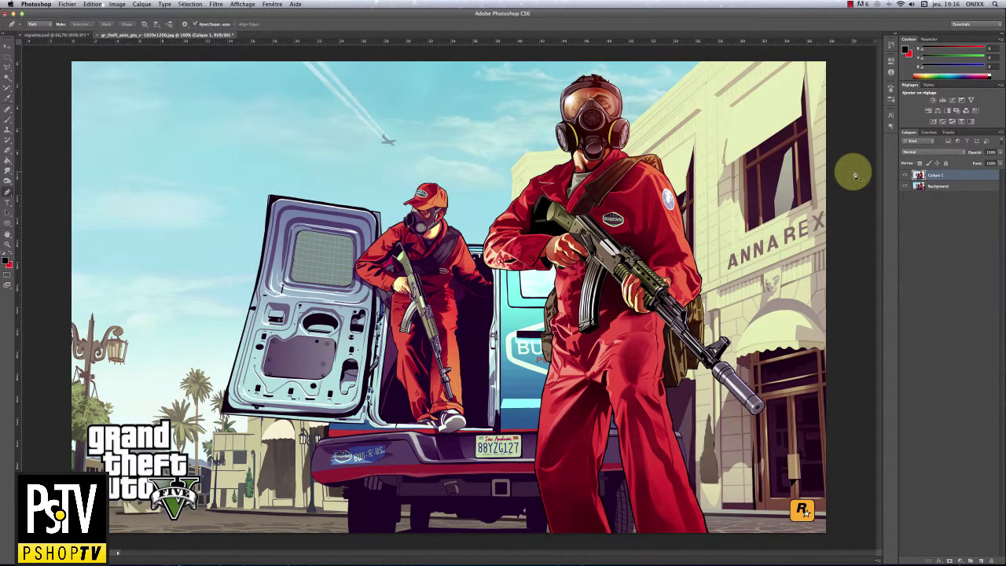
pyautogui.click(906, 185)
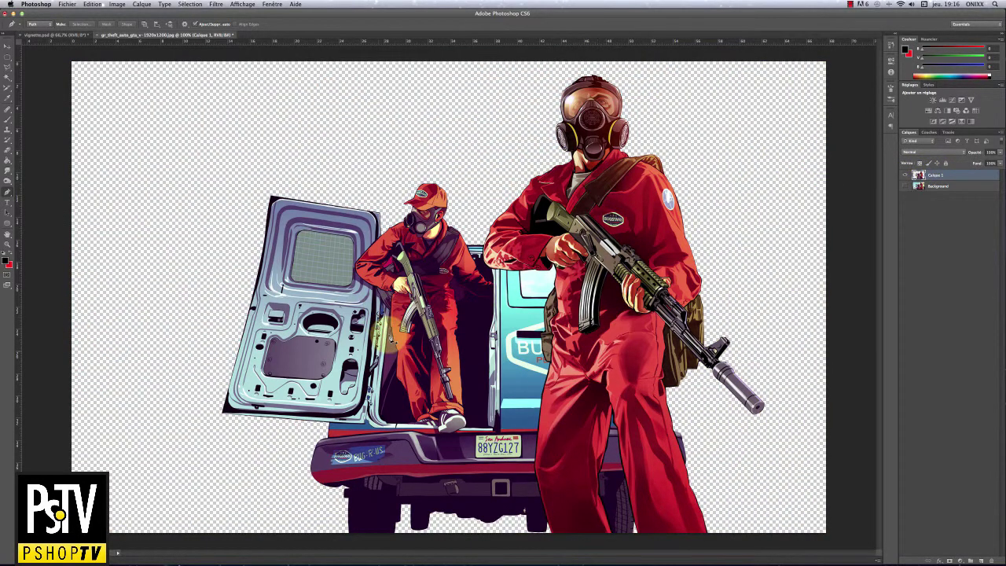
pyautogui.click(906, 185)
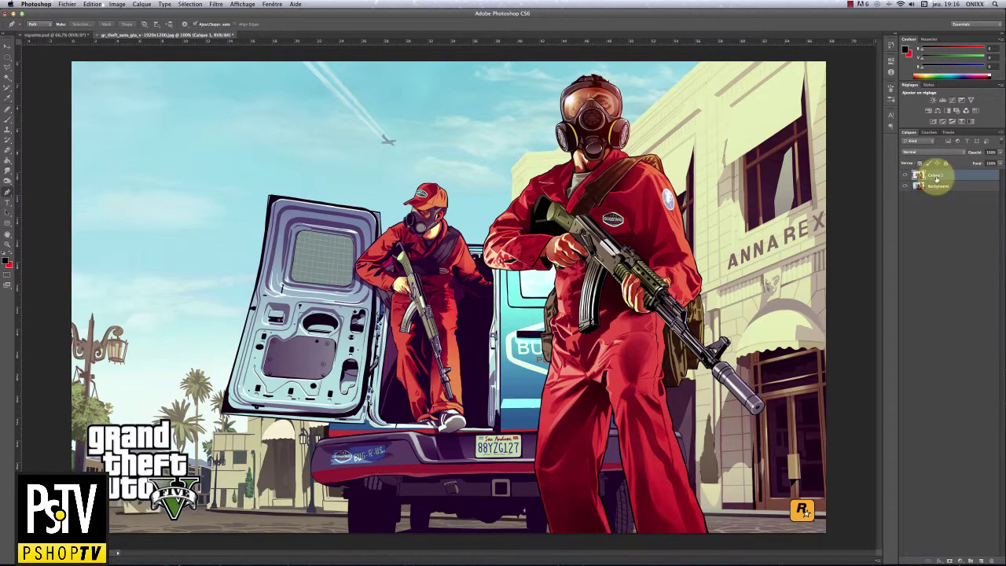
# Step: Rename the cut-out layer as "Couleur" and activate the Move tool
pyautogui.doubleClick(935, 177)
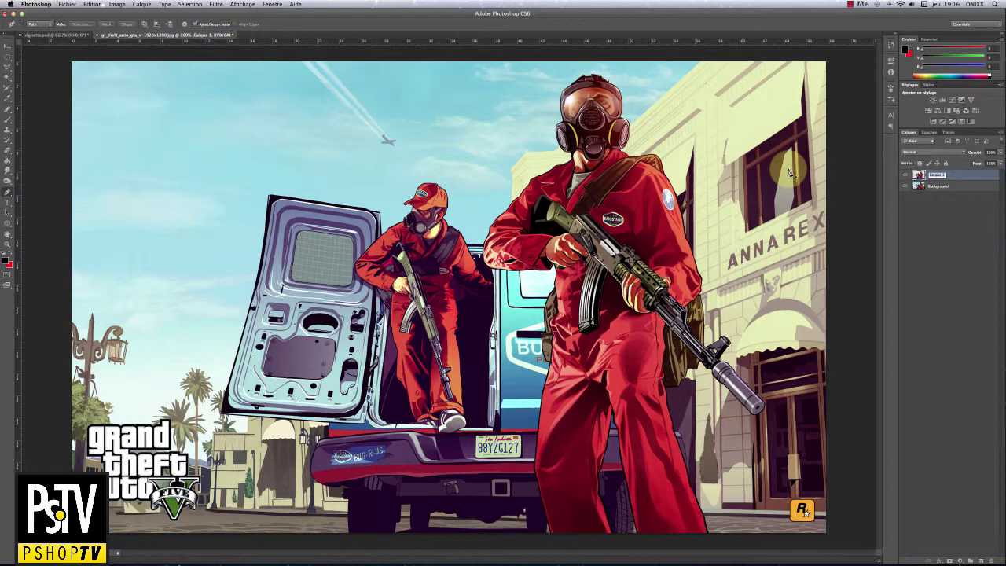
pyautogui.write('GTA')
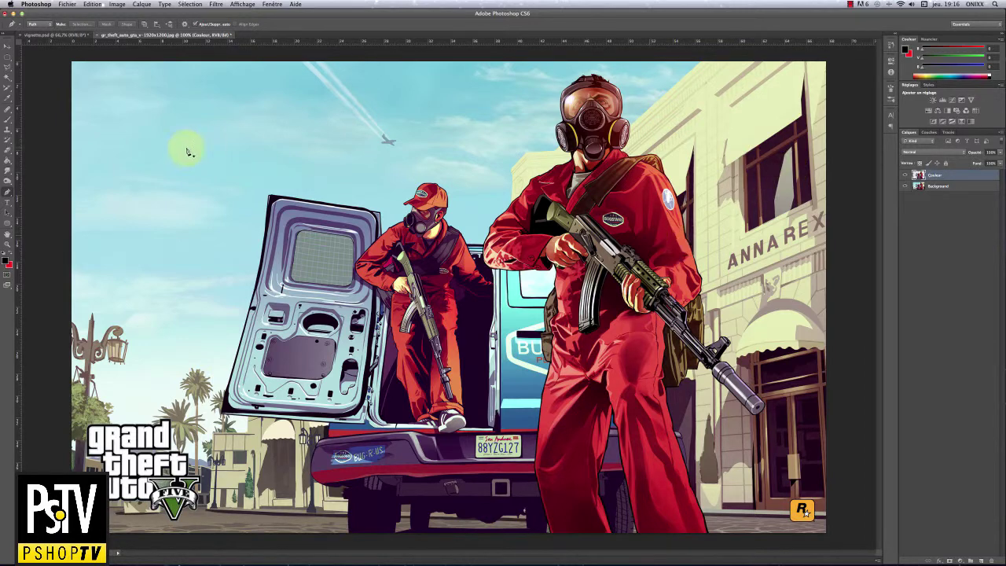
pyautogui.click(10, 47)
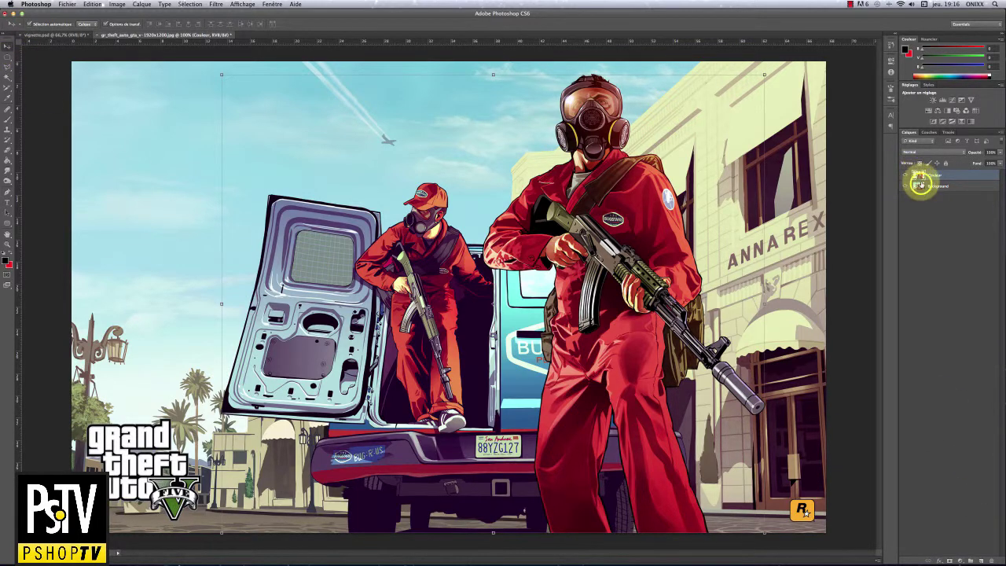
# Step: Try a Vibrance adjustment layer with saturation at -100 above the Background layer, and delete it
pyautogui.click(922, 187)
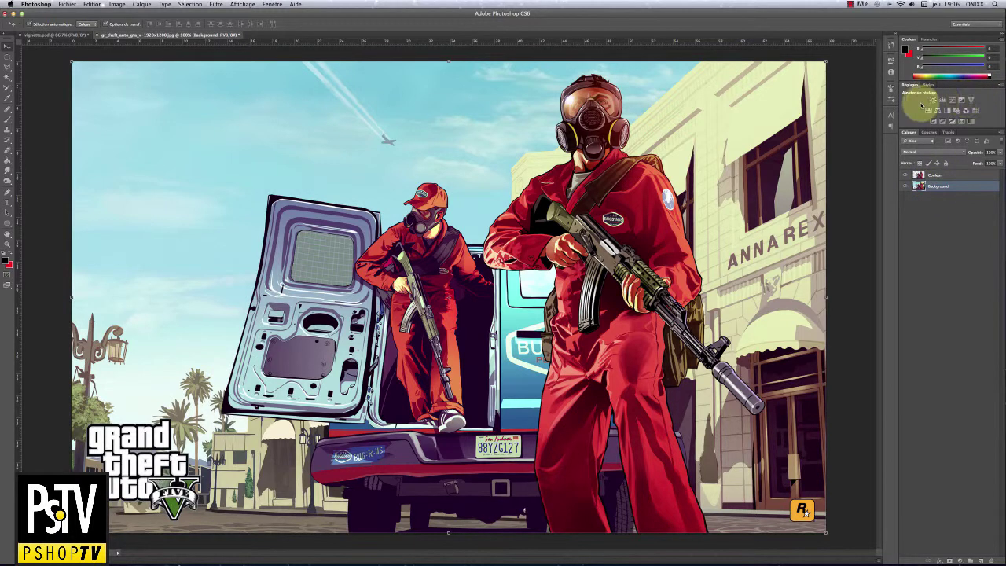
pyautogui.click(972, 102)
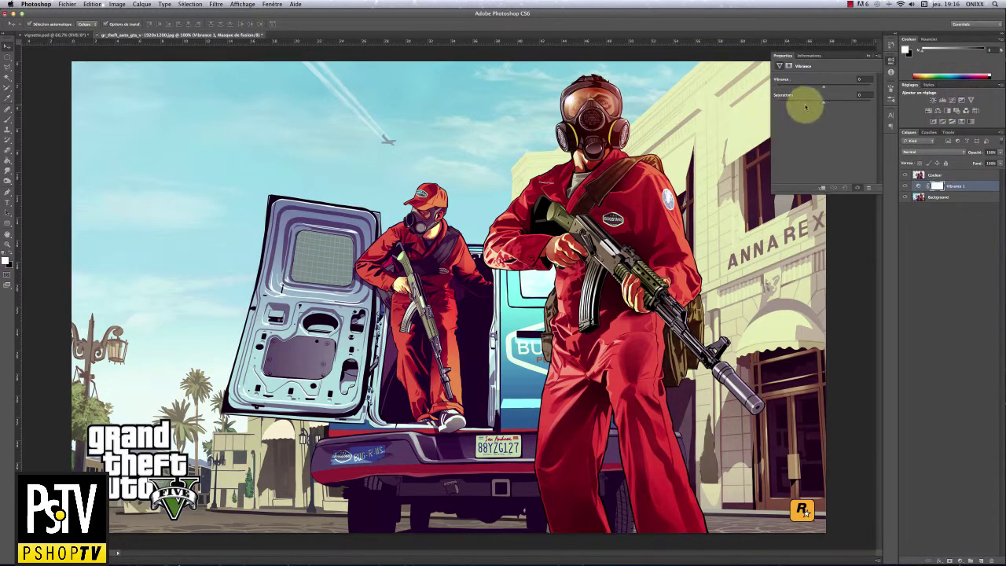
pyautogui.moveTo(823, 101); pyautogui.dragTo(759, 106)
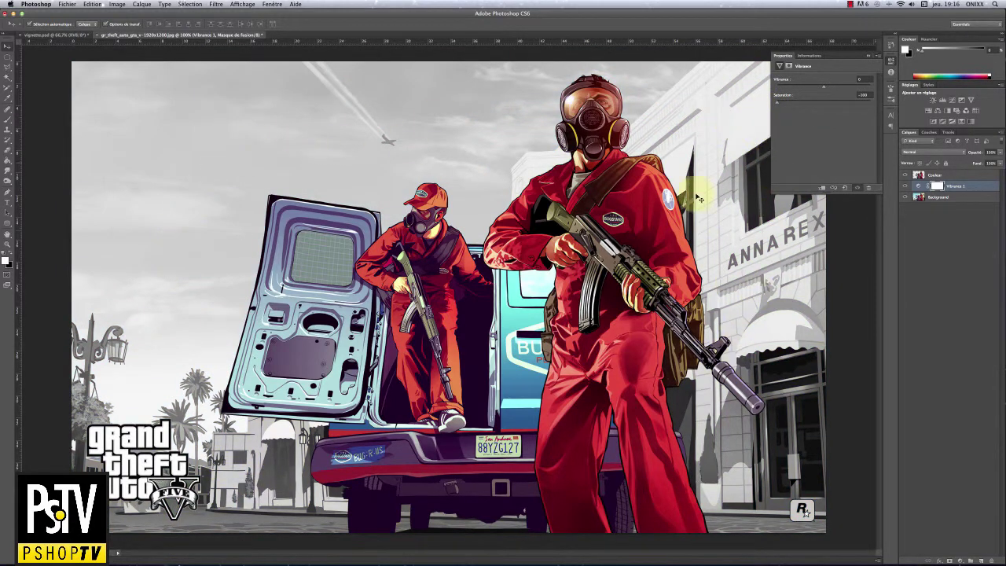
pyautogui.click(868, 55)
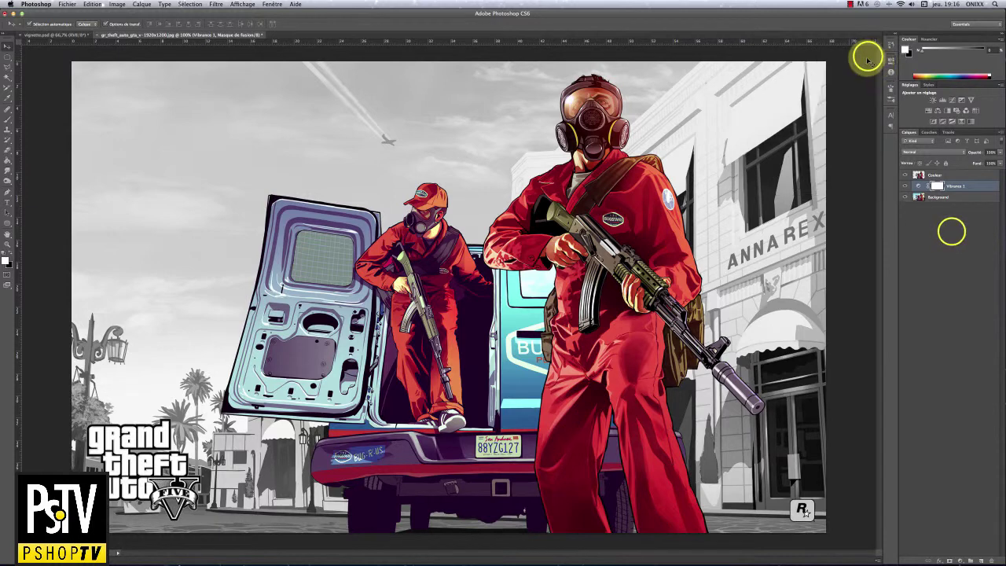
pyautogui.click(919, 184)
pyautogui.moveTo(918, 184); pyautogui.dragTo(878, 187)
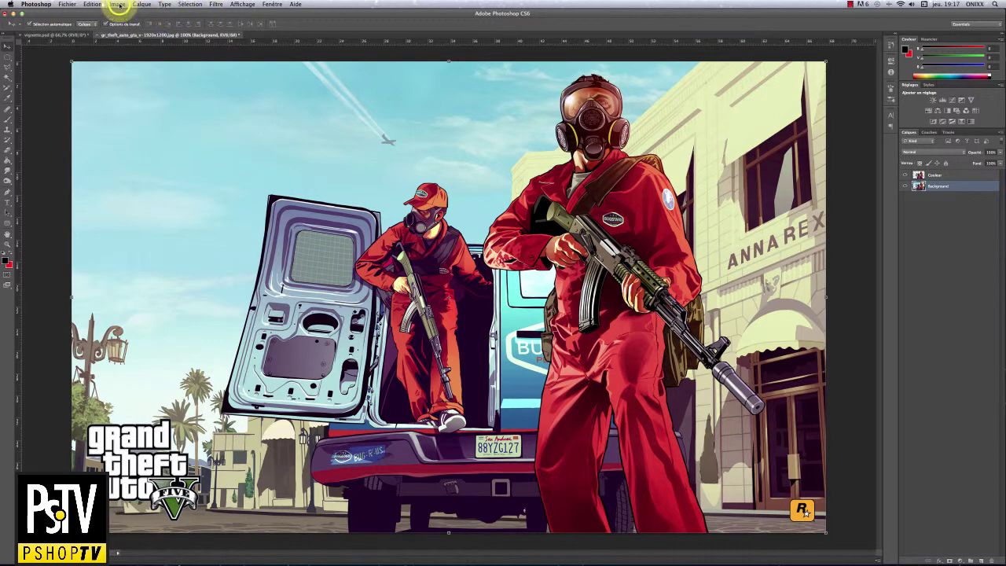
# Step: Apply a Black and White adjustment to the Background layer with reds -69, yellows 76, greens 68 and cyans -19
pyautogui.click(118, 5)
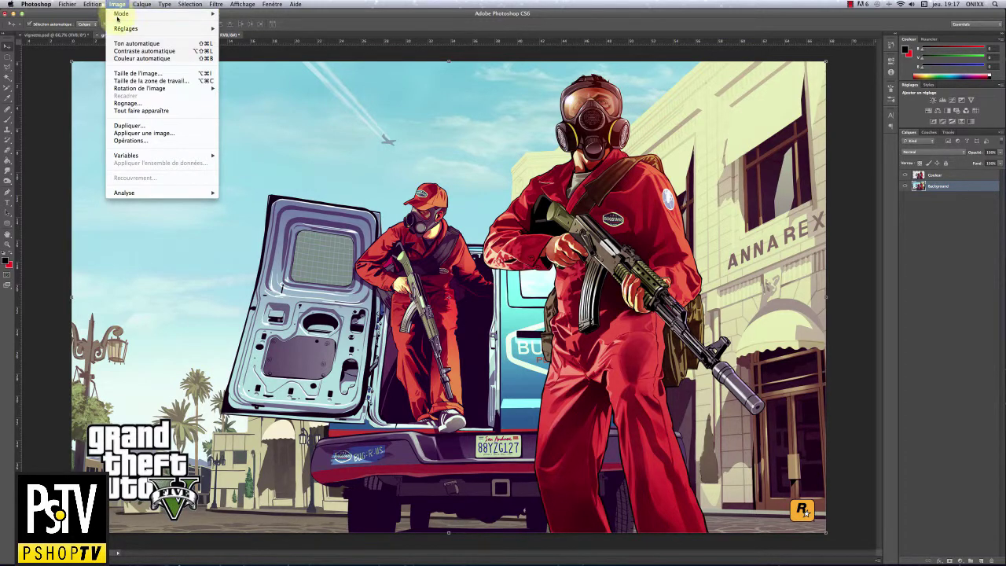
pyautogui.moveTo(126, 29)
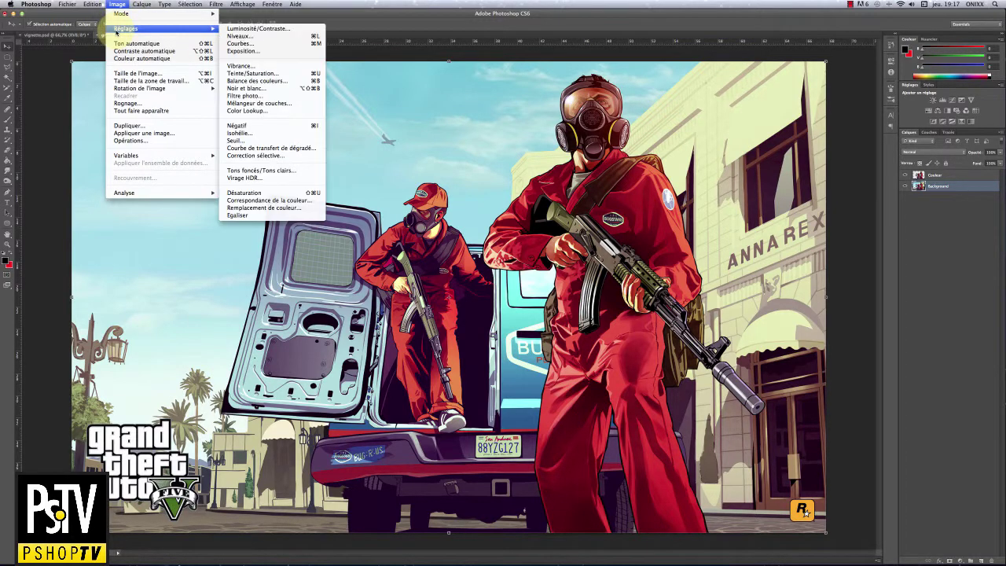
pyautogui.click(267, 89)
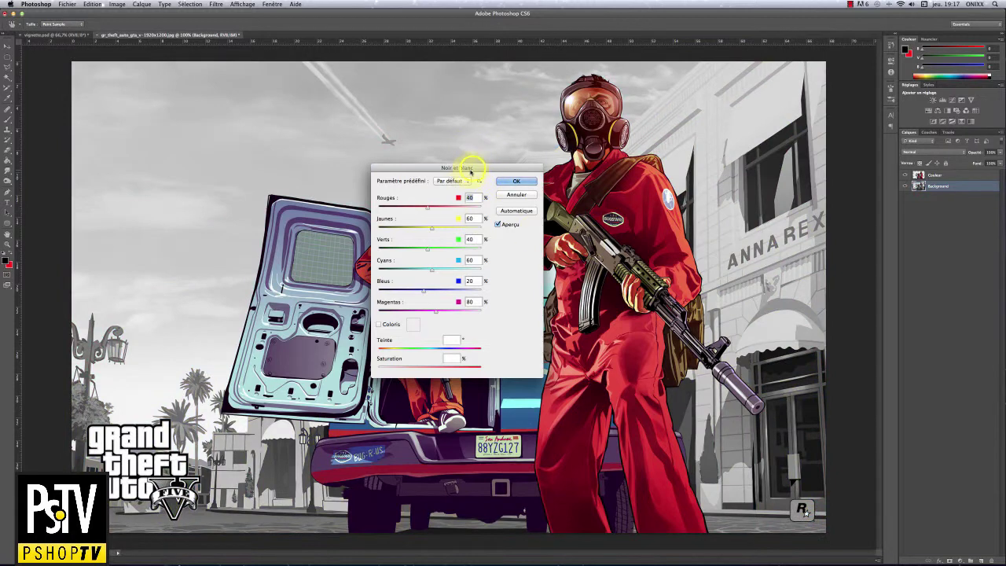
pyautogui.moveTo(470, 171); pyautogui.dragTo(854, 308)
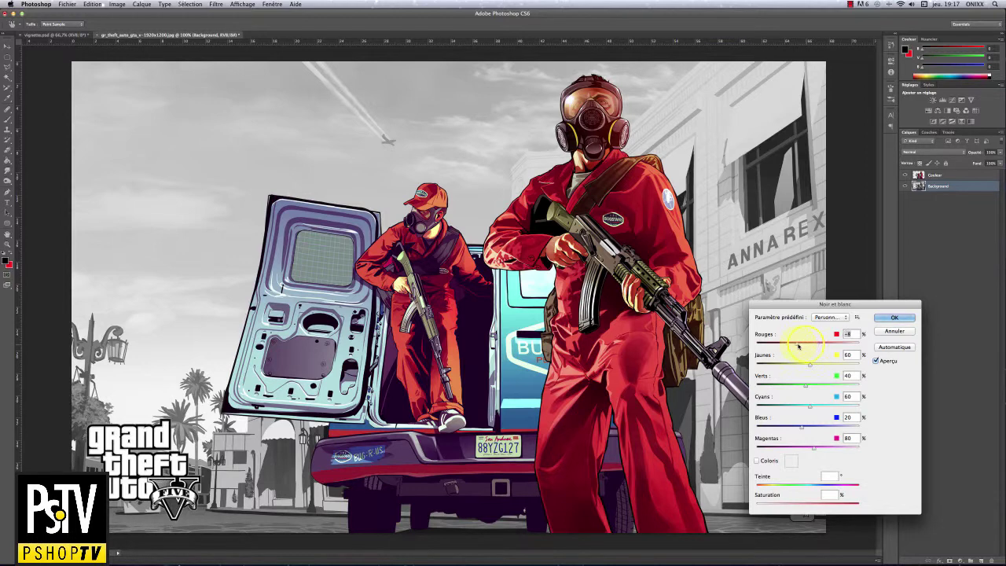
pyautogui.moveTo(798, 346); pyautogui.dragTo(778, 346)
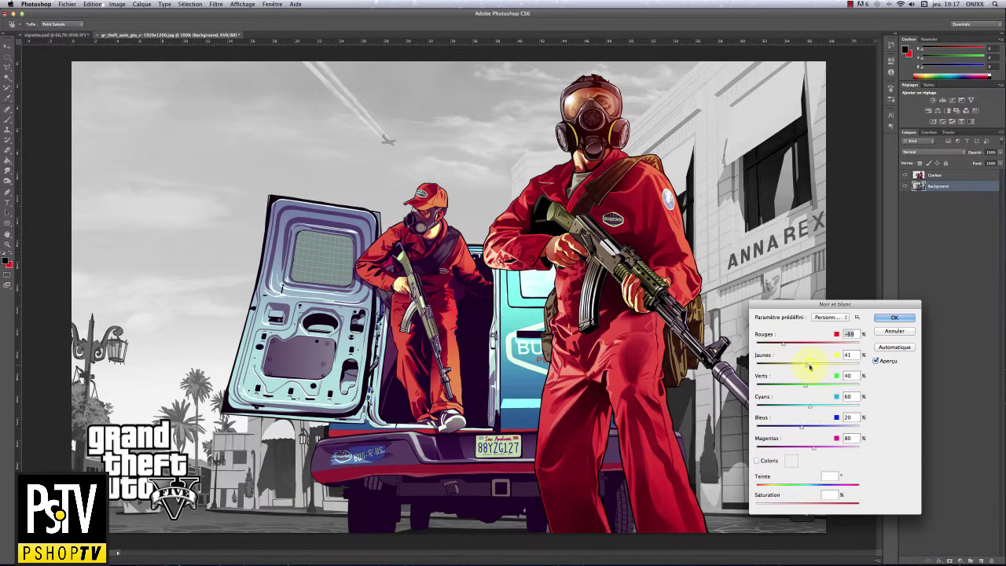
pyautogui.moveTo(810, 367)
pyautogui.mouseDown()
pyautogui.moveTo(799, 367)
pyautogui.moveTo(812, 367)
pyautogui.mouseUp()
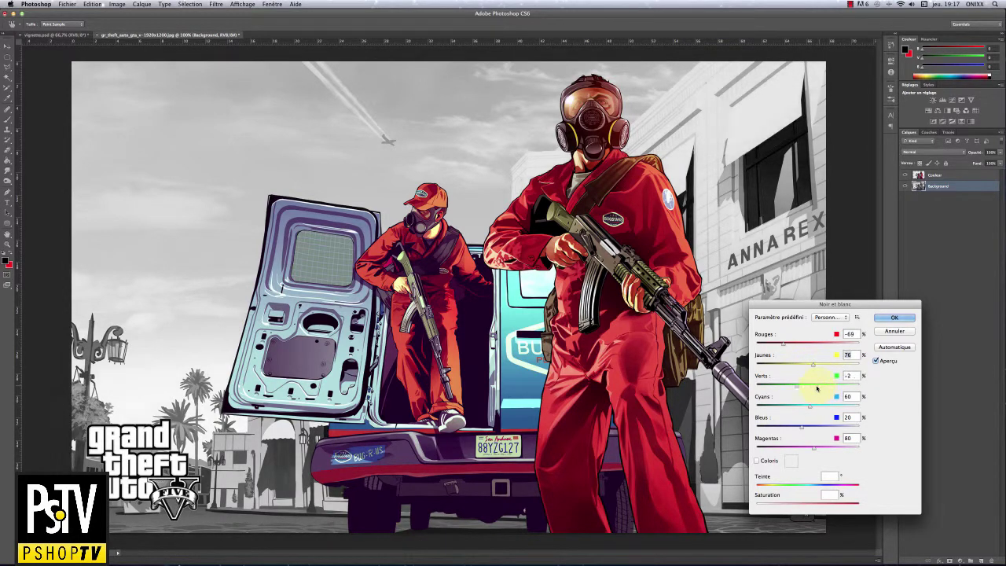
pyautogui.moveTo(817, 388); pyautogui.dragTo(792, 408)
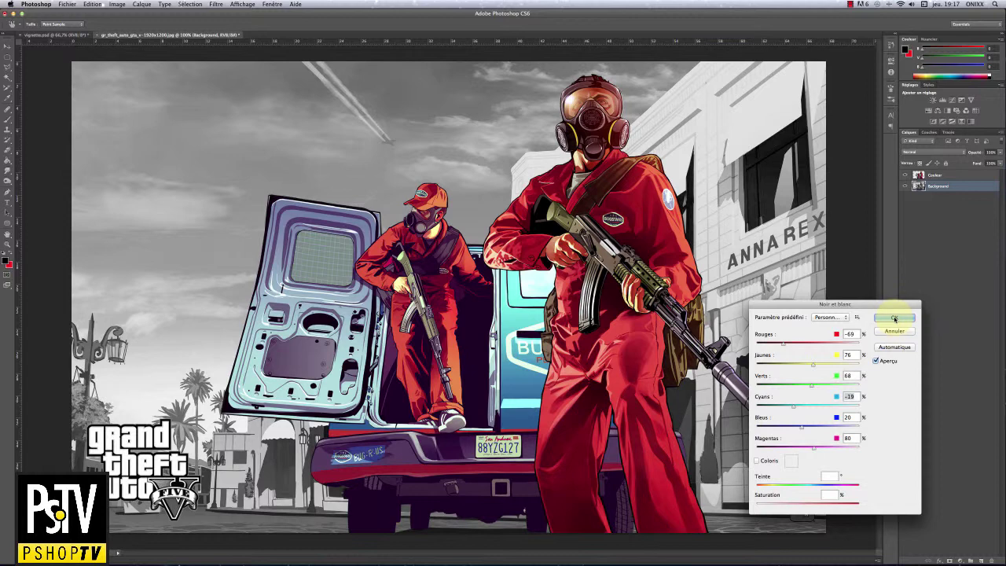
pyautogui.click(895, 317)
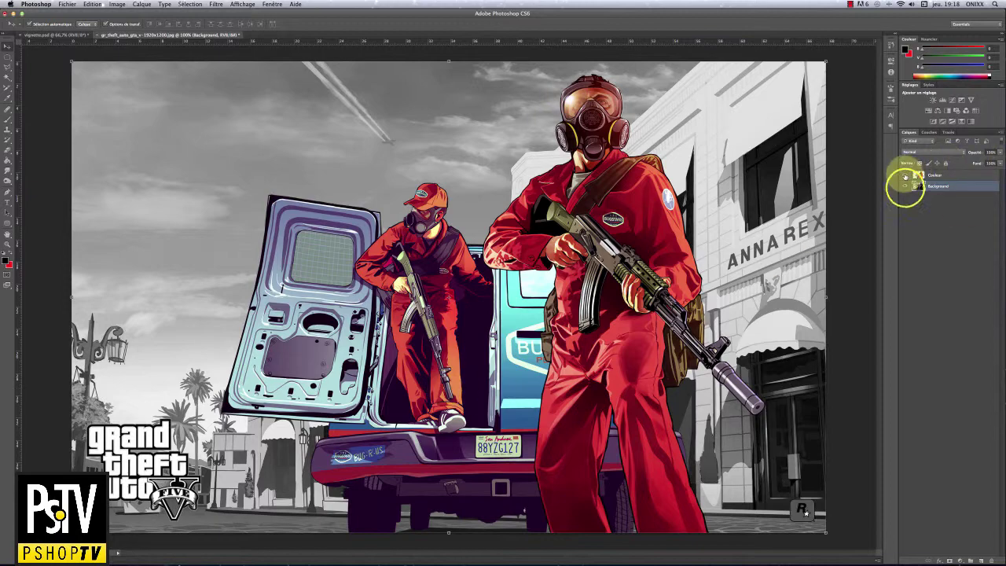
# Step: Compare the coloured cut-out with the black-and-white background by hiding and showing each layer
pyautogui.click(905, 186)
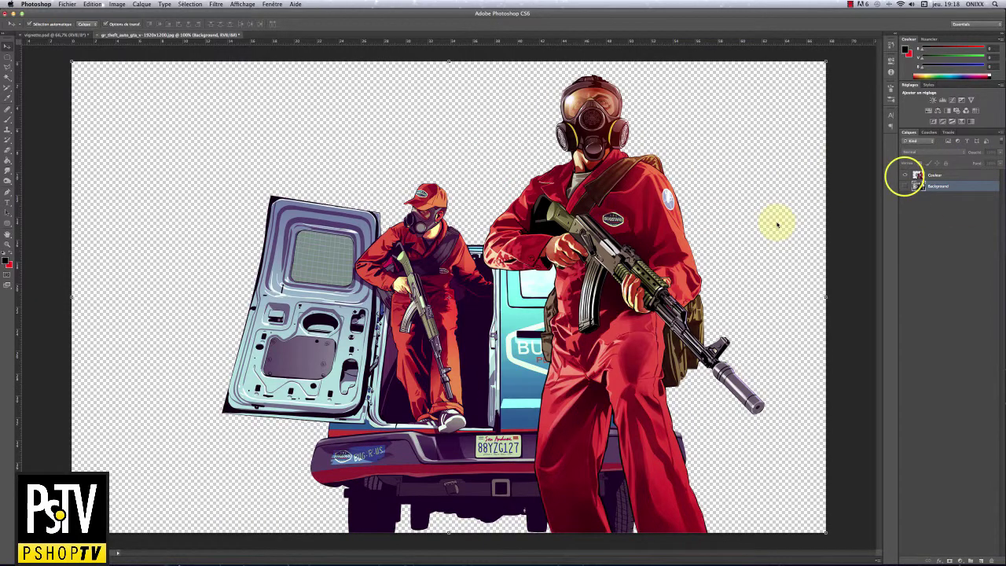
pyautogui.click(906, 175)
pyautogui.click(906, 186)
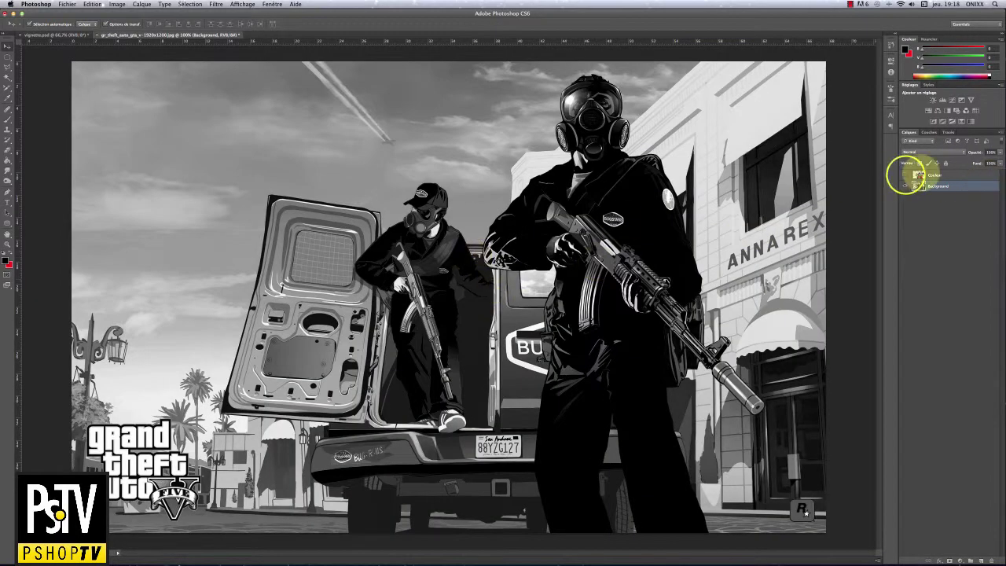
pyautogui.click(906, 174)
pyautogui.click(608, 296)
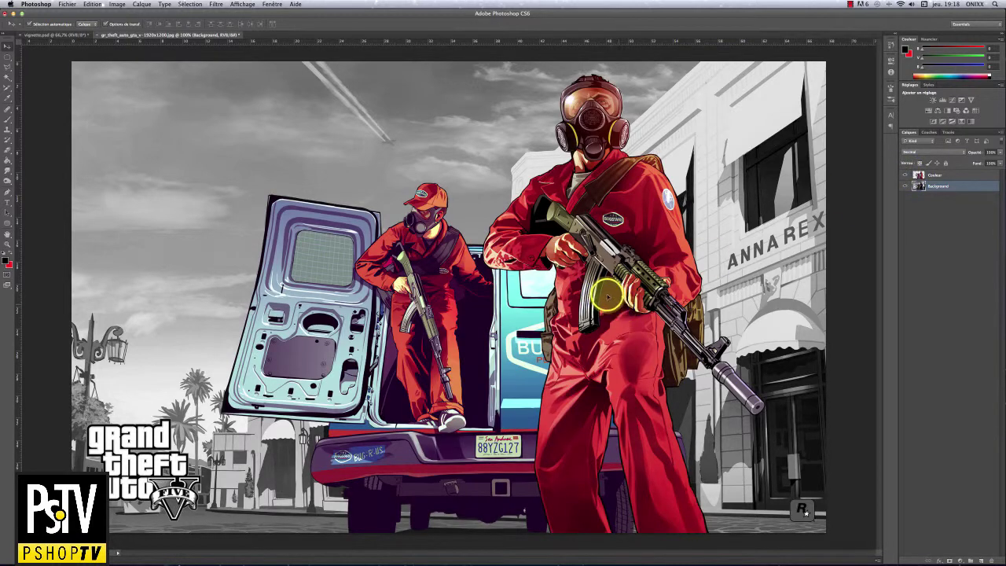
pyautogui.moveTo(608, 297)
pyautogui.mouseDown()
pyautogui.moveTo(636, 296)
pyautogui.moveTo(587, 297)
pyautogui.moveTo(608, 296)
pyautogui.mouseUp()
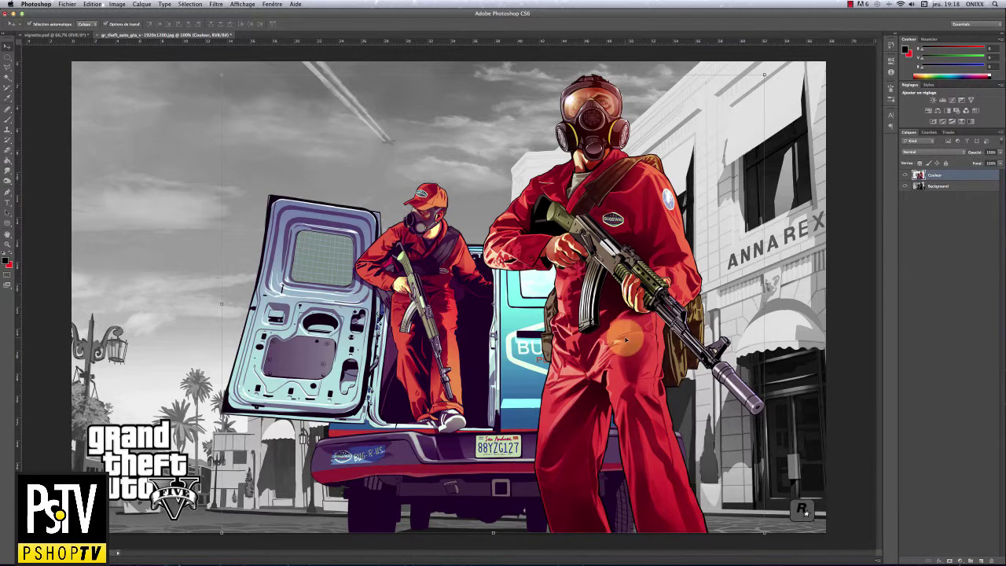
pyautogui.click(589, 208)
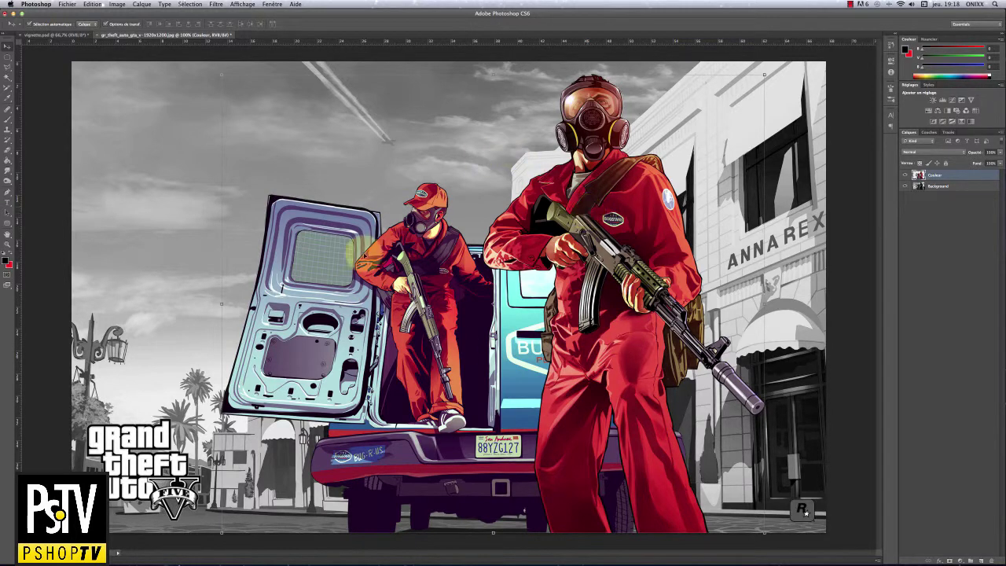
# Step: Create an empty layer directly above the Background layer and name it "Lumiere"
pyautogui.click(925, 185)
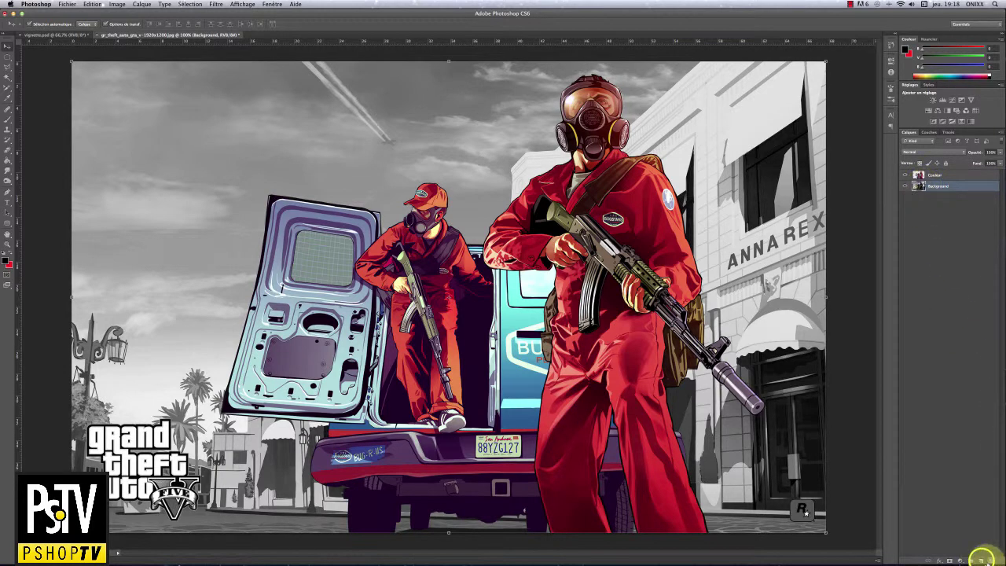
pyautogui.click(980, 561)
pyautogui.doubleClick(936, 186)
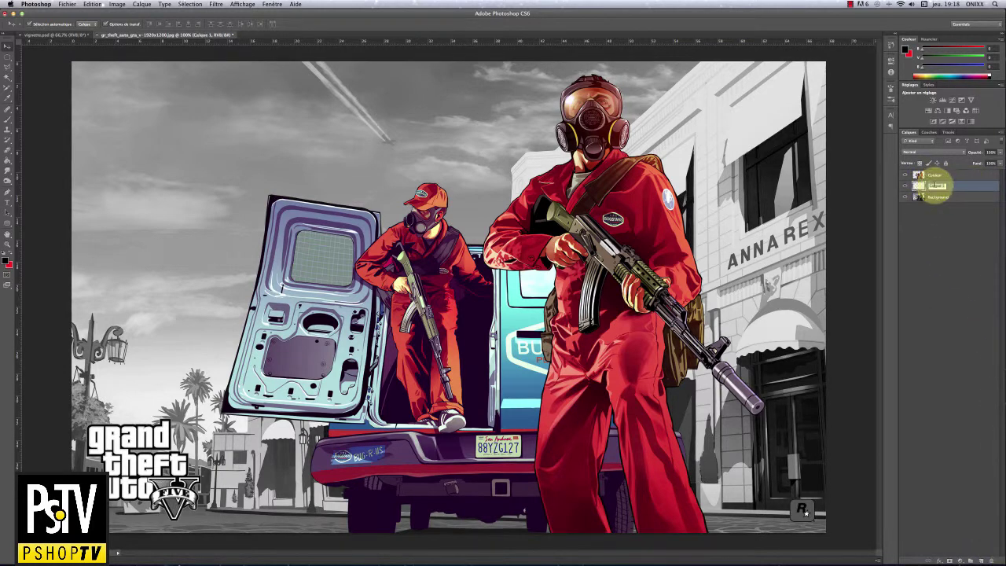
pyautogui.write('H')
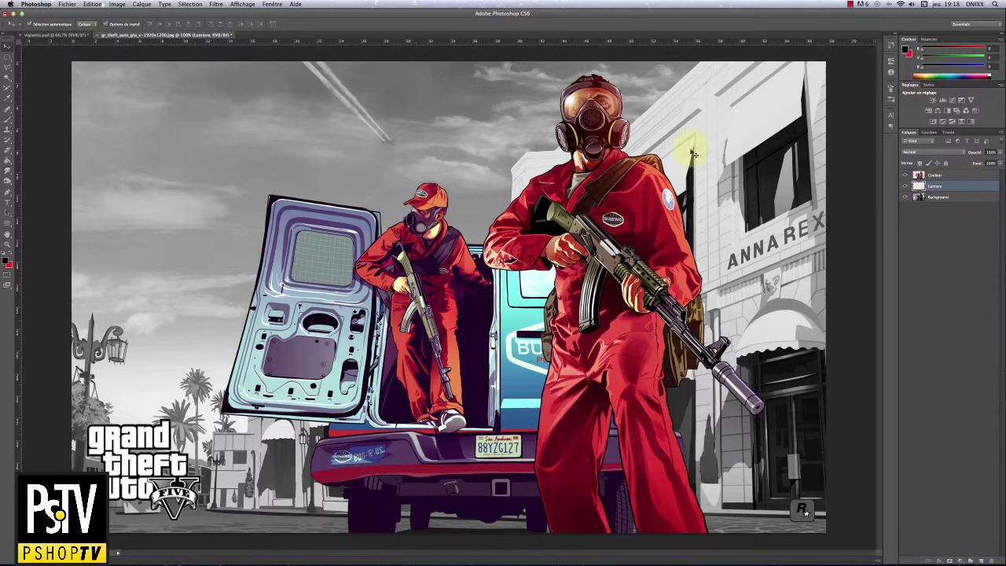
# Step: Draw a large elliptical selection around the van's open rear and the character standing in it
pyautogui.click(9, 58)
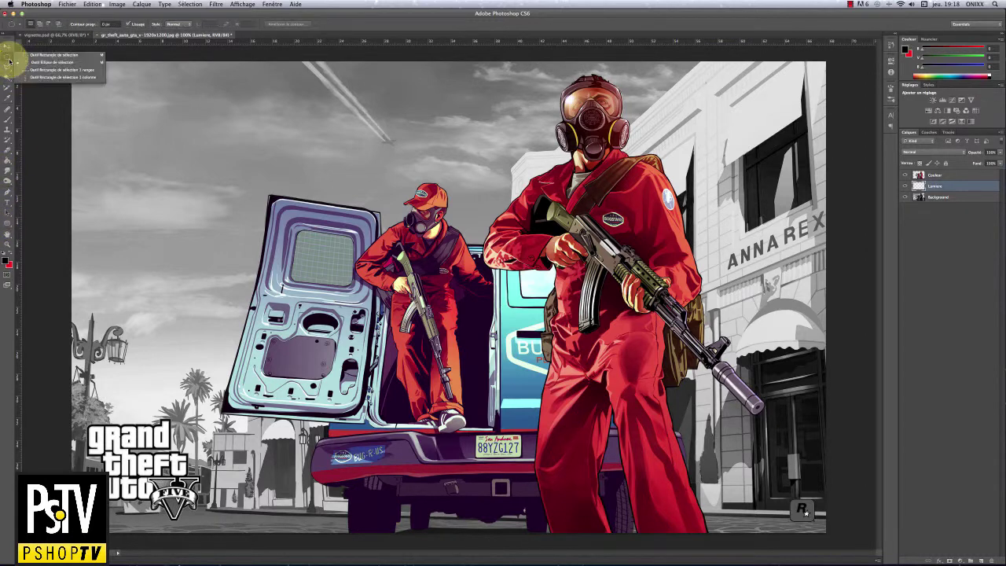
pyautogui.click(512, 326)
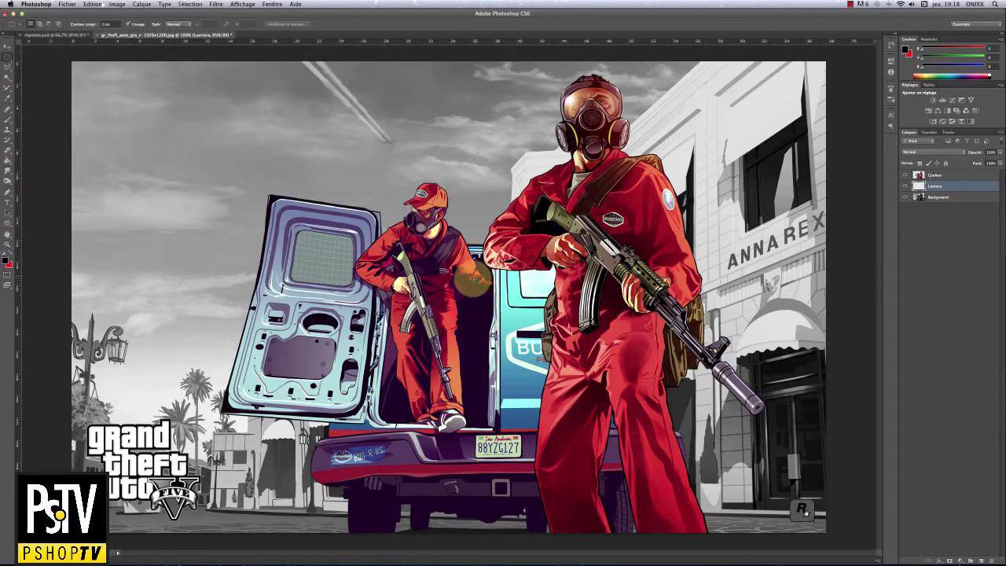
pyautogui.moveTo(472, 269); pyautogui.dragTo(513, 311)
# Step: Set the foreground colour to the red #ea433b sampled from the front character's suit
pyautogui.click(12, 256)
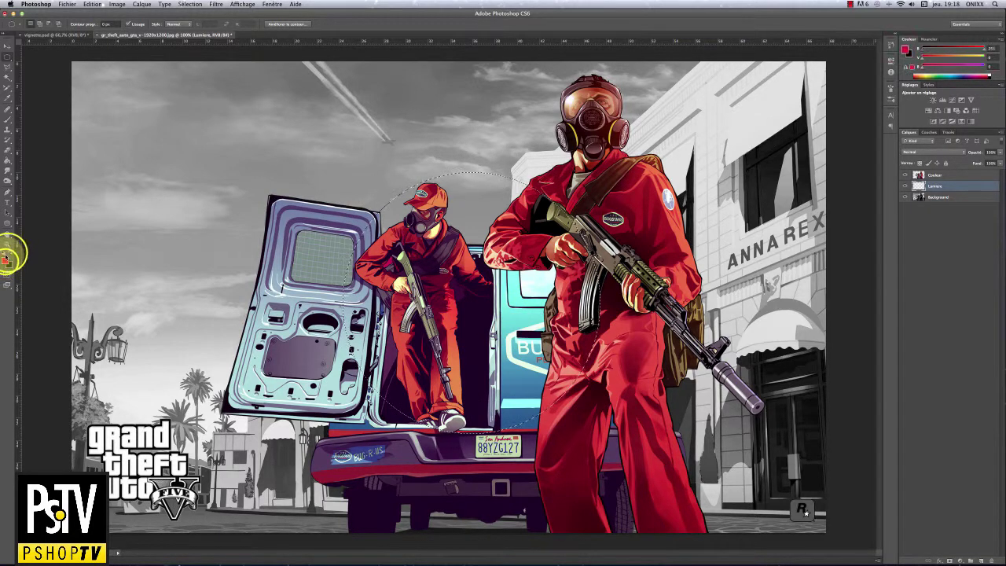
pyautogui.click(7, 261)
pyautogui.click(647, 387)
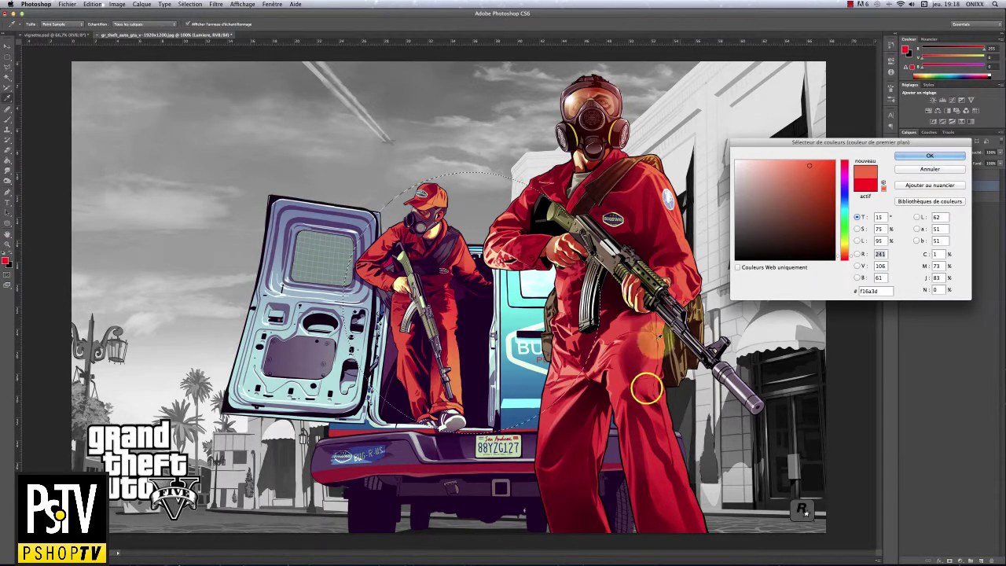
pyautogui.click(614, 385)
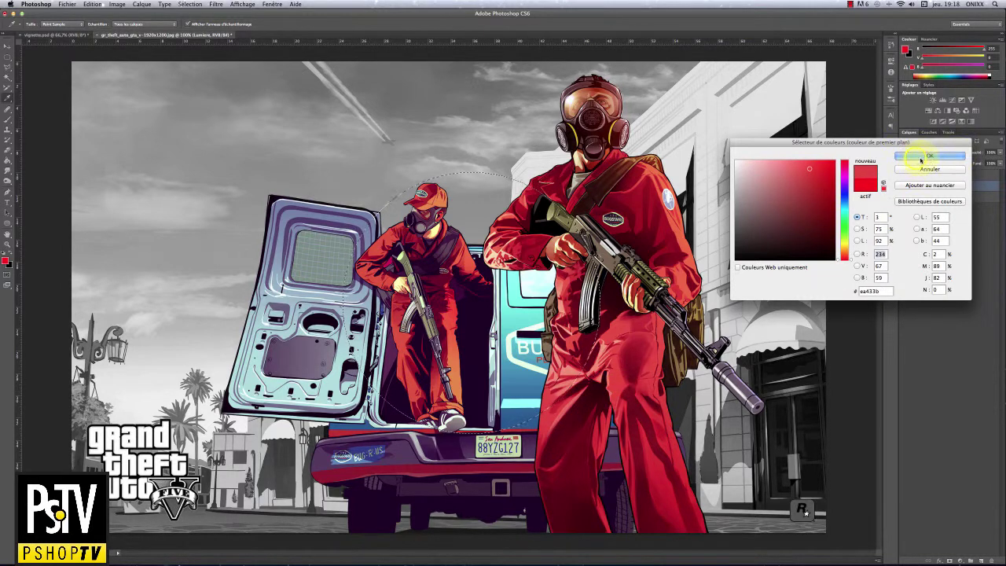
pyautogui.click(920, 157)
# Step: Fill the elliptical selection on the Lumiere layer with the red and shift the disc slightly behind the van
pyautogui.click(10, 160)
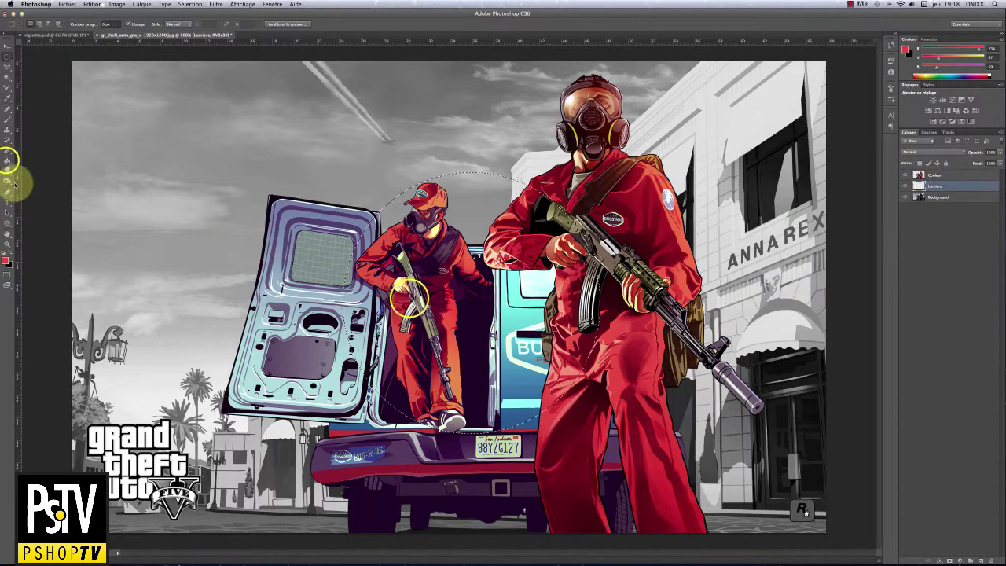
pyautogui.click(397, 299)
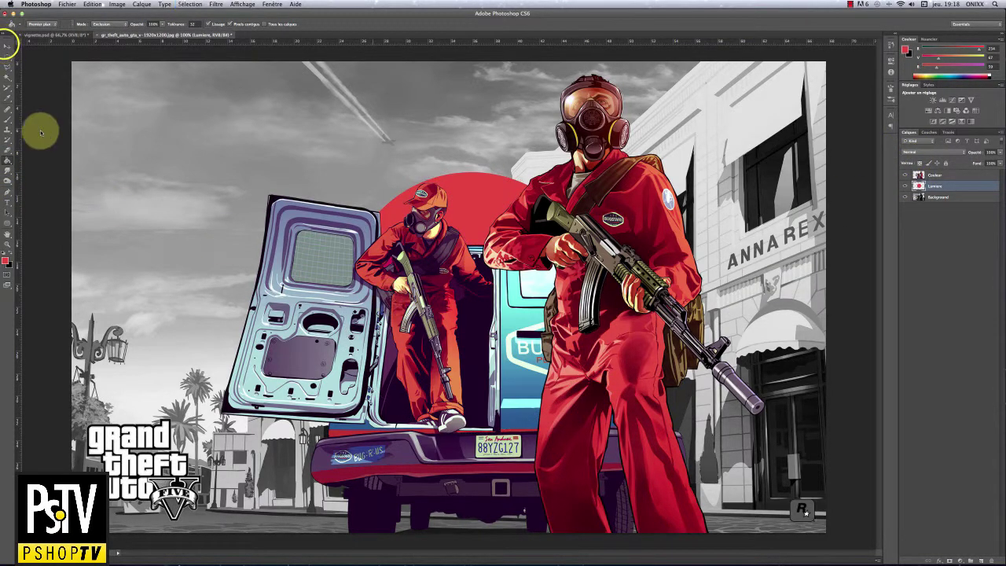
pyautogui.click(8, 45)
pyautogui.moveTo(461, 185)
pyautogui.mouseDown()
pyautogui.moveTo(469, 190)
pyautogui.moveTo(281, 173)
pyautogui.moveTo(373, 117)
pyautogui.moveTo(456, 171)
pyautogui.moveTo(256, 151)
pyautogui.moveTo(207, 167)
pyautogui.moveTo(395, 164)
pyautogui.moveTo(243, 168)
pyautogui.moveTo(465, 184)
pyautogui.mouseUp()
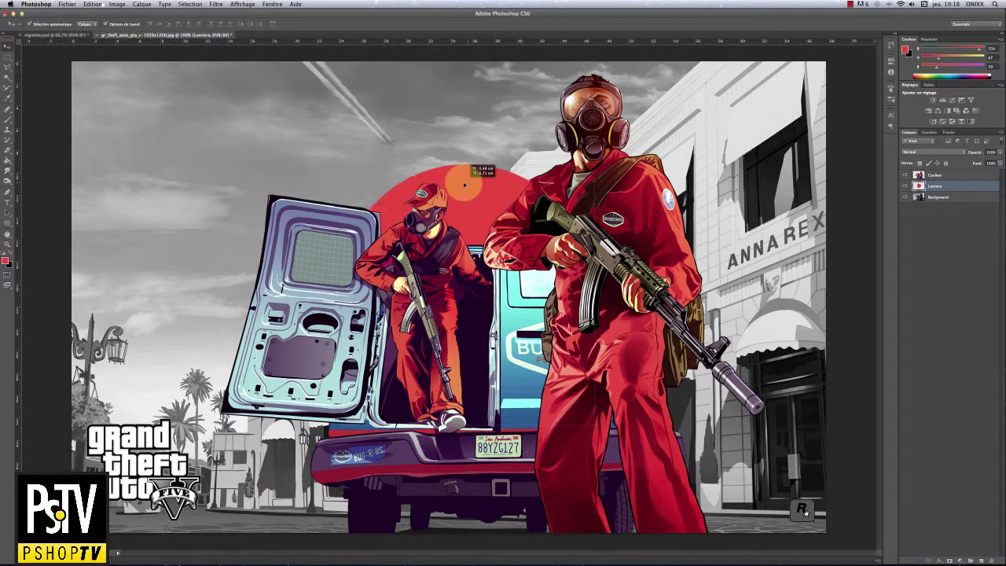
# Step: Apply a Gaussian blur with a radius of 135.4 pixels to the red disc on the Lumiere layer
pyautogui.click(216, 4)
pyautogui.moveTo(240, 95)
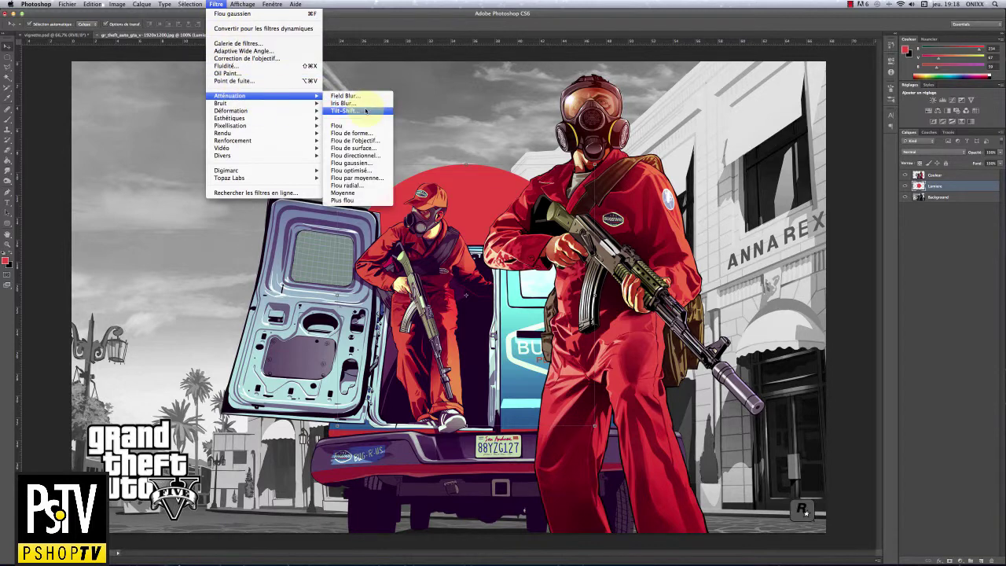
pyautogui.click(353, 162)
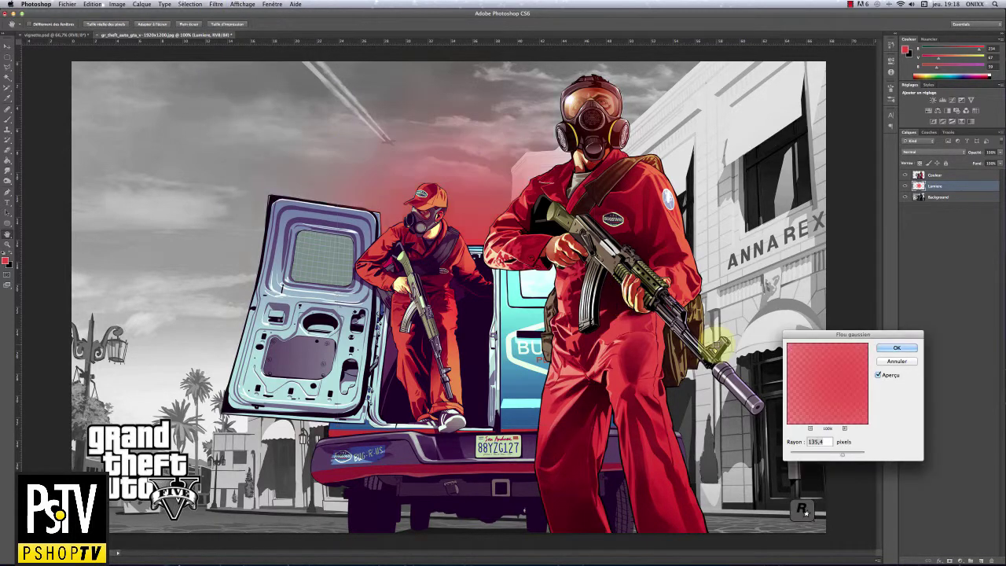
pyautogui.click(897, 348)
# Step: Set the Lumiere layer's blend mode to Superposition and check the glow with the Couleur layer hidden and shown
pyautogui.press('v')
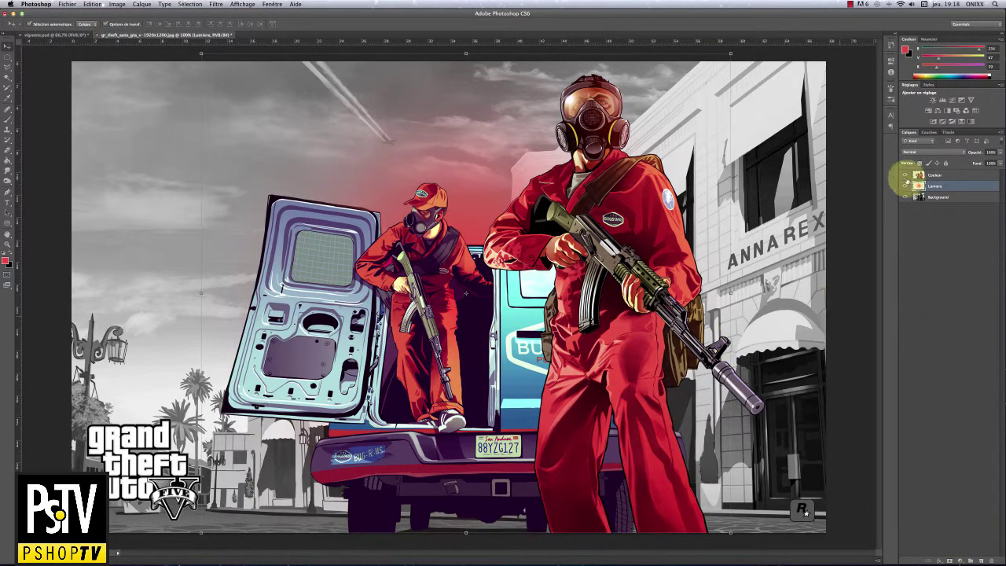
pyautogui.hotkey('shift', '+')
pyautogui.hotkey('shift', '+')
pyautogui.hotkey('shift', '+')
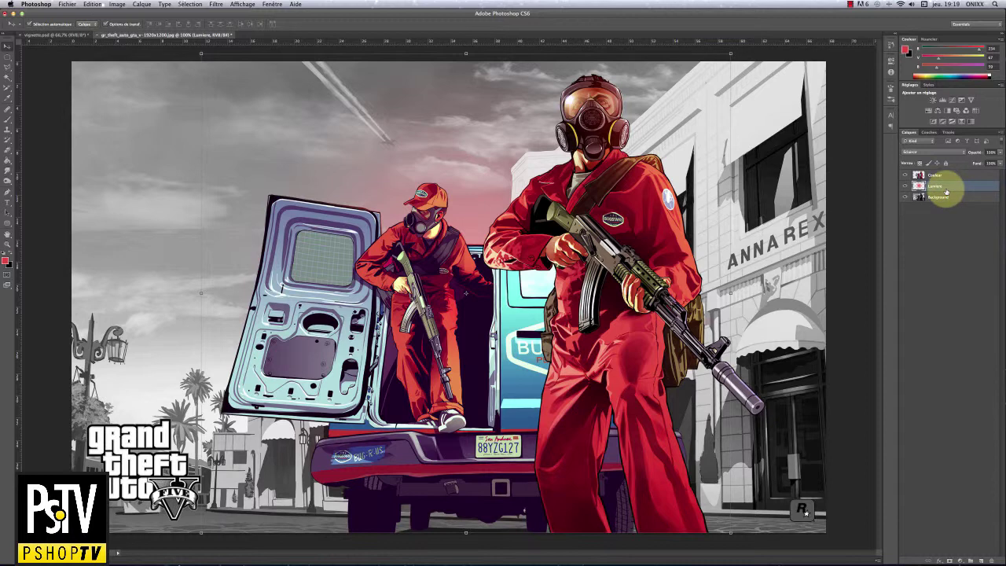
pyautogui.hotkey('shift', '+')
pyautogui.hotkey('shift', '+')
pyautogui.hotkey('shift', '+')
pyautogui.hotkey('shift', '+')
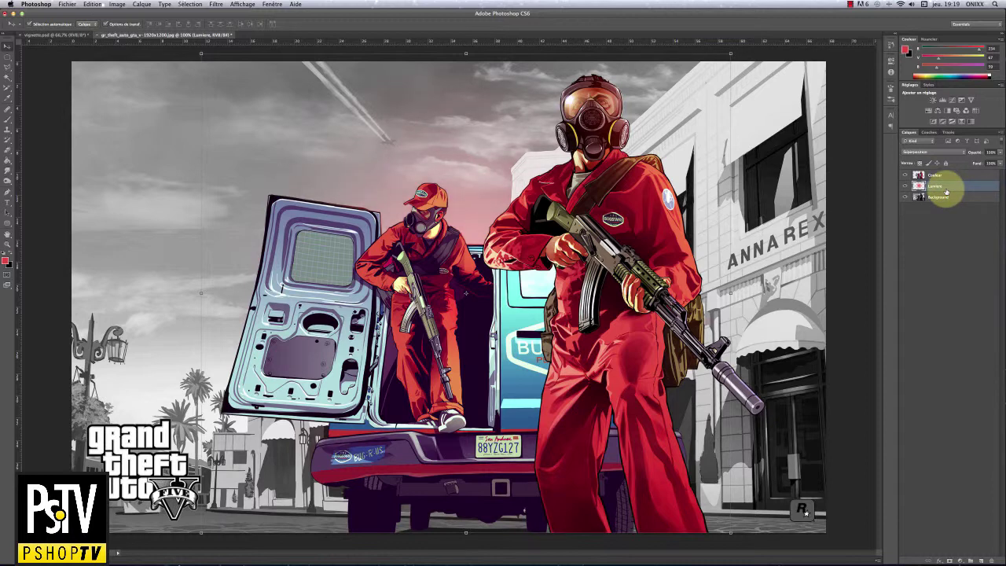
pyautogui.click(916, 152)
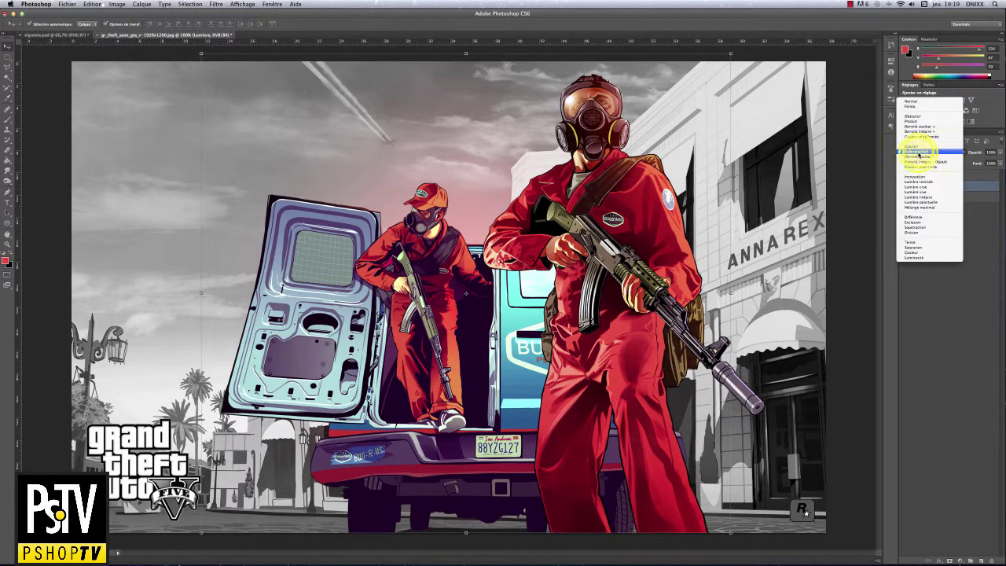
pyautogui.click(918, 153)
pyautogui.click(906, 175)
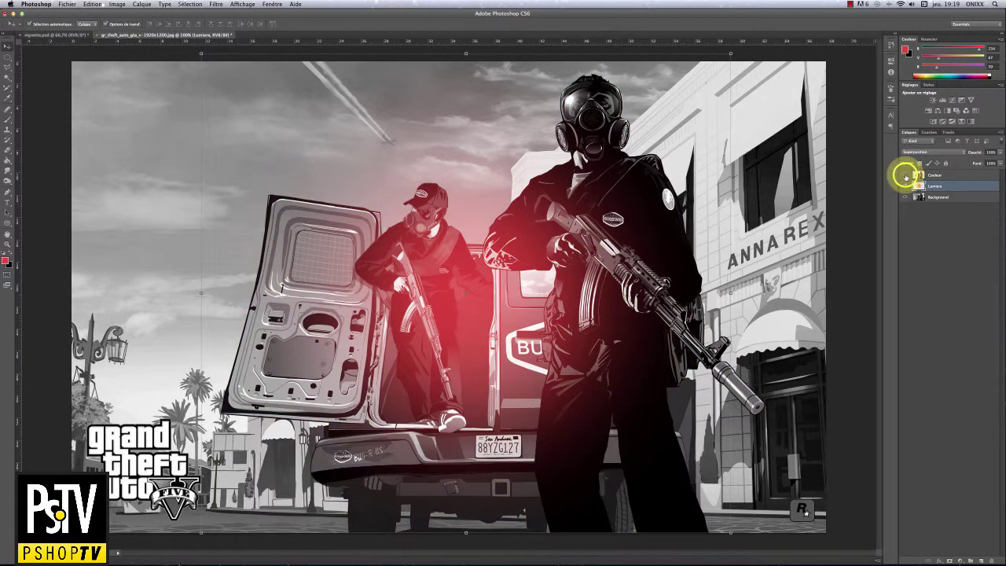
pyautogui.click(906, 175)
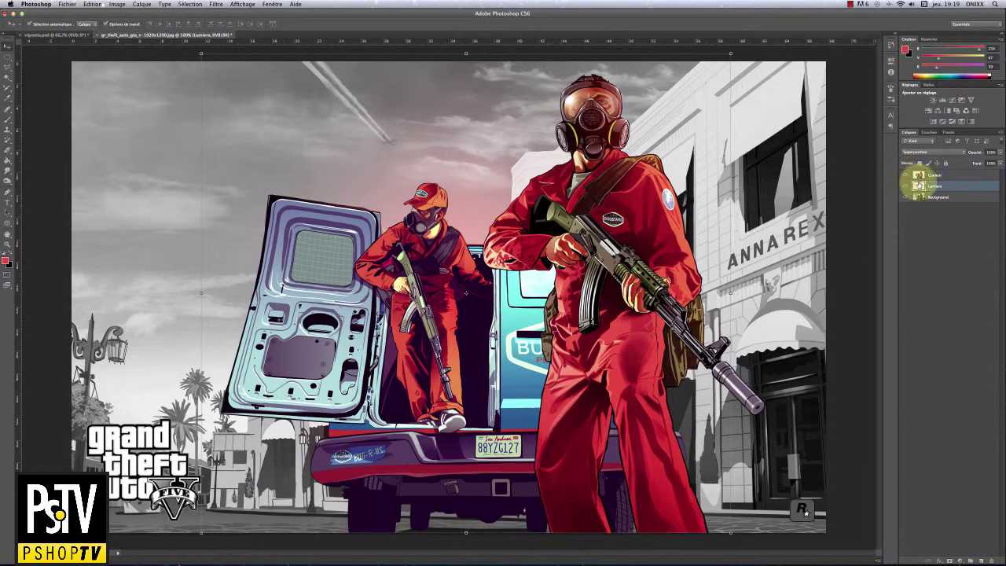
# Step: Enlarge the red glow on the Lumiere layer proportionally to about 129%
pyautogui.press('super+minus')
pyautogui.press('super+minus')
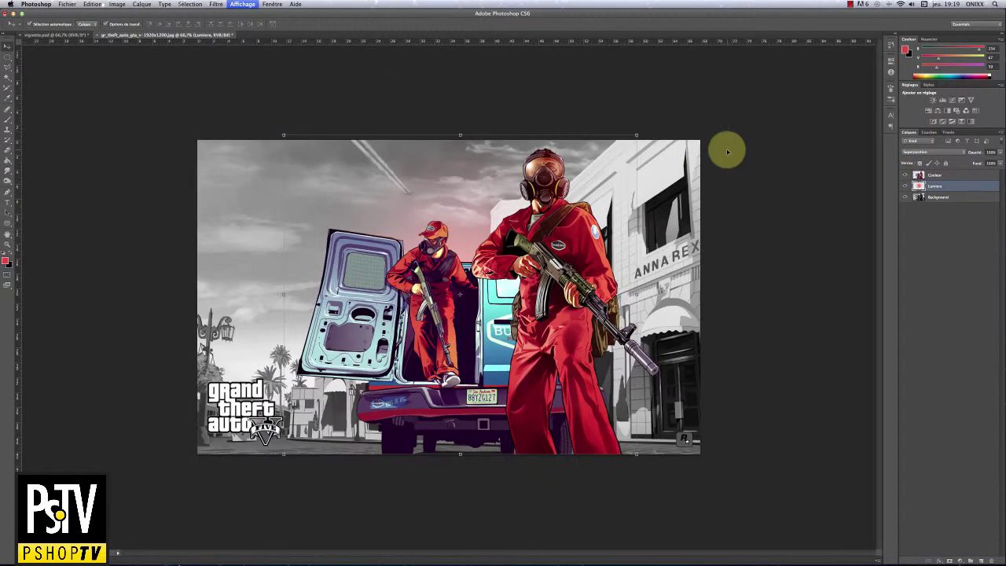
pyautogui.click(589, 175)
pyautogui.moveTo(589, 172); pyautogui.dragTo(645, 147)
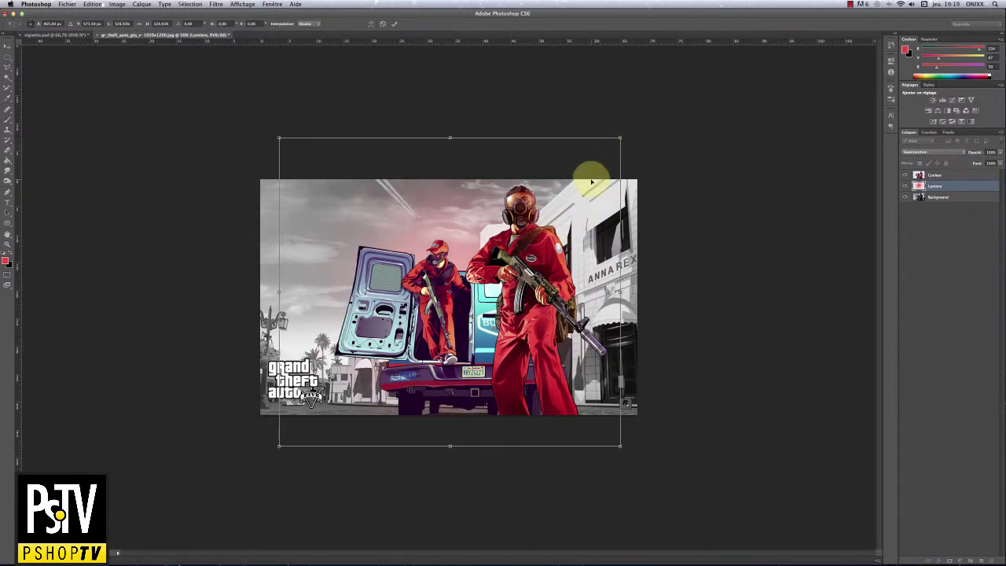
pyautogui.press('Return')
# Step: Duplicate the Lumiere layer, enlarging the copy to about 114% and repositioning it around the van
pyautogui.press('super+j')
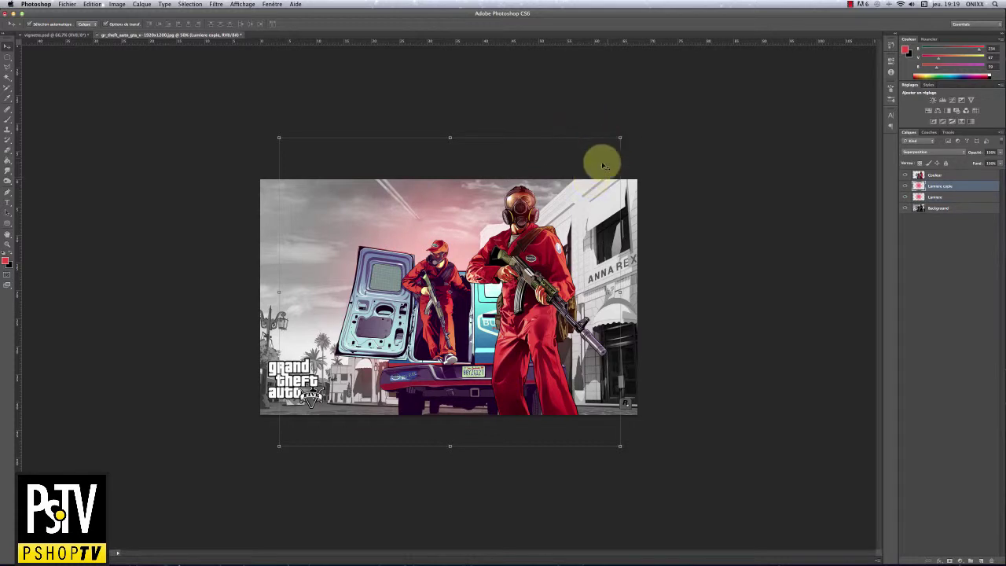
pyautogui.moveTo(621, 138); pyautogui.dragTo(672, 95)
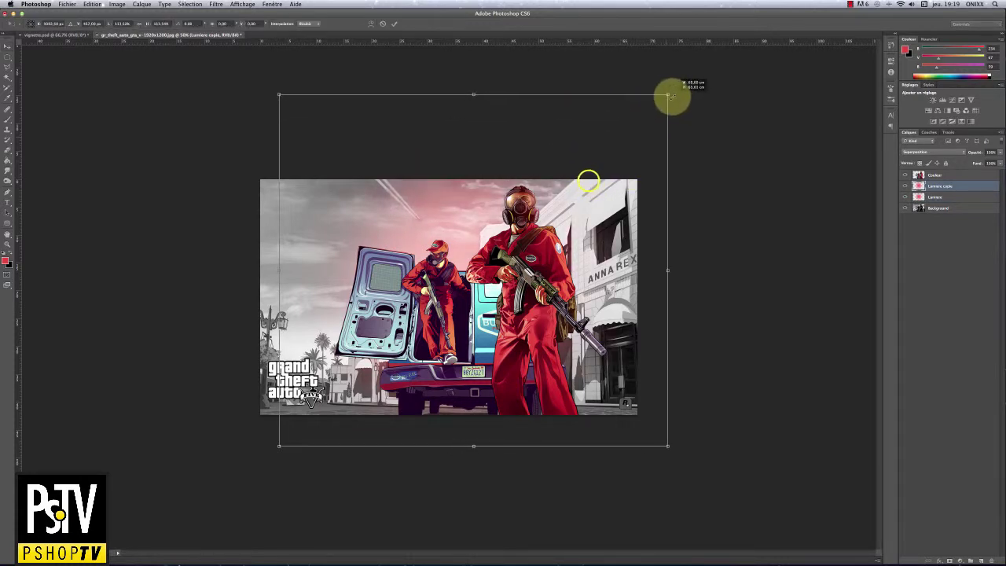
pyautogui.moveTo(586, 180); pyautogui.dragTo(572, 224)
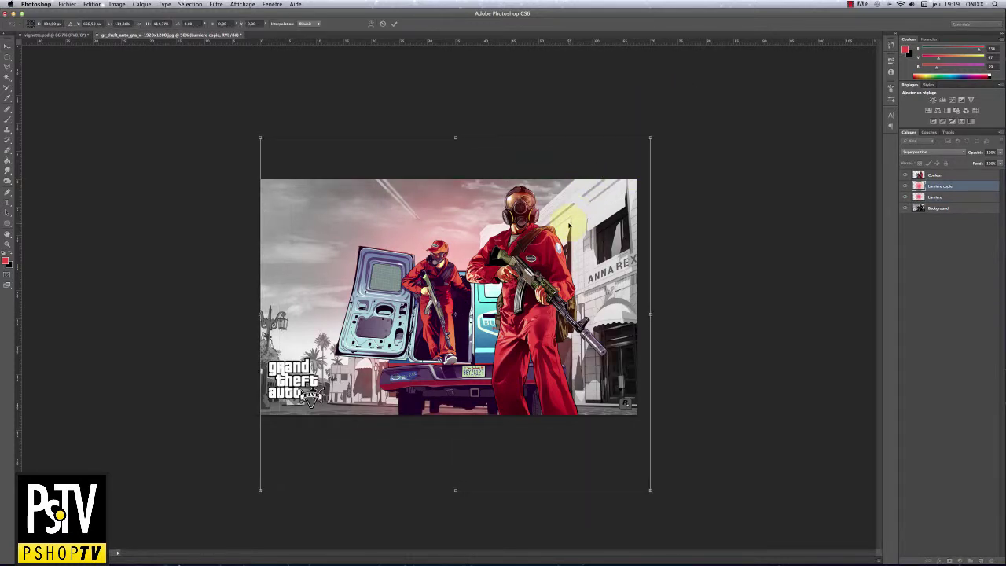
pyautogui.press('Return')
pyautogui.press('super+1')
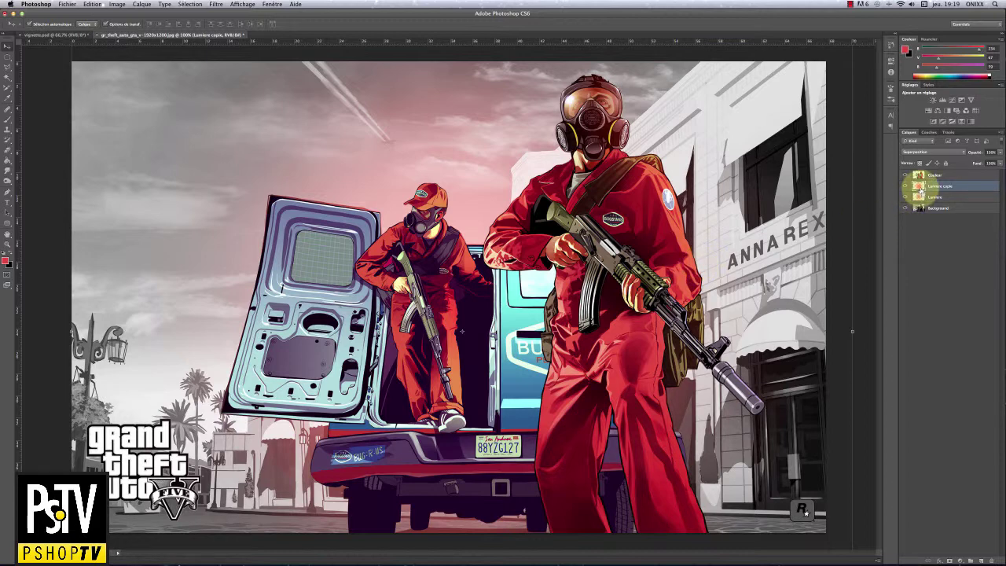
# Step: Duplicate the enlarged glow layer and move the new copy above the Couleur layer
pyautogui.press('super+j')
pyautogui.moveTo(921, 187); pyautogui.dragTo(925, 170)
pyautogui.press('super+t')
pyautogui.press('super+minus')
pyautogui.press('super+minus')
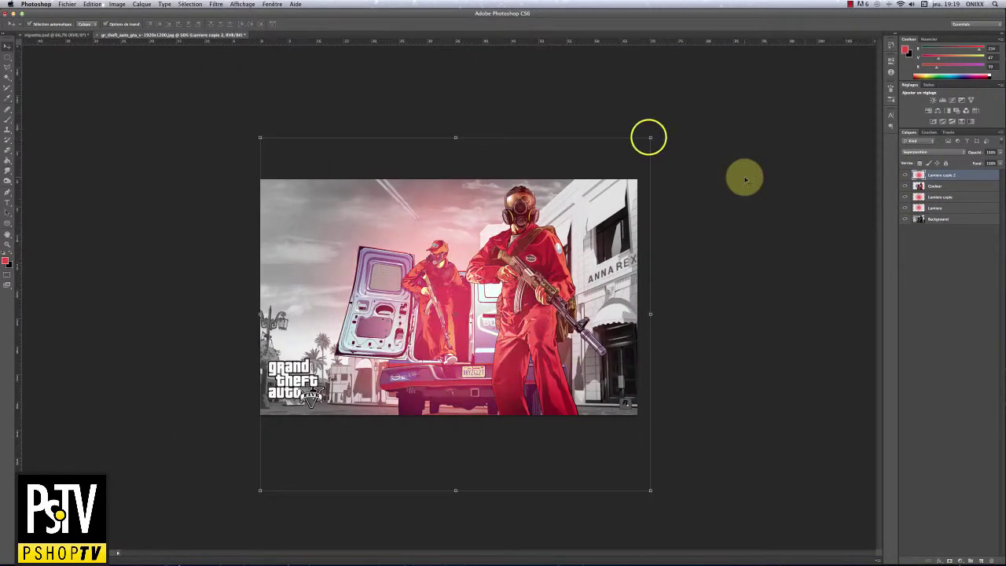
# Step: Shrink the topmost glow copy to about 37% and place it over the van's opening beside the rear character
pyautogui.moveTo(651, 137); pyautogui.dragTo(454, 314)
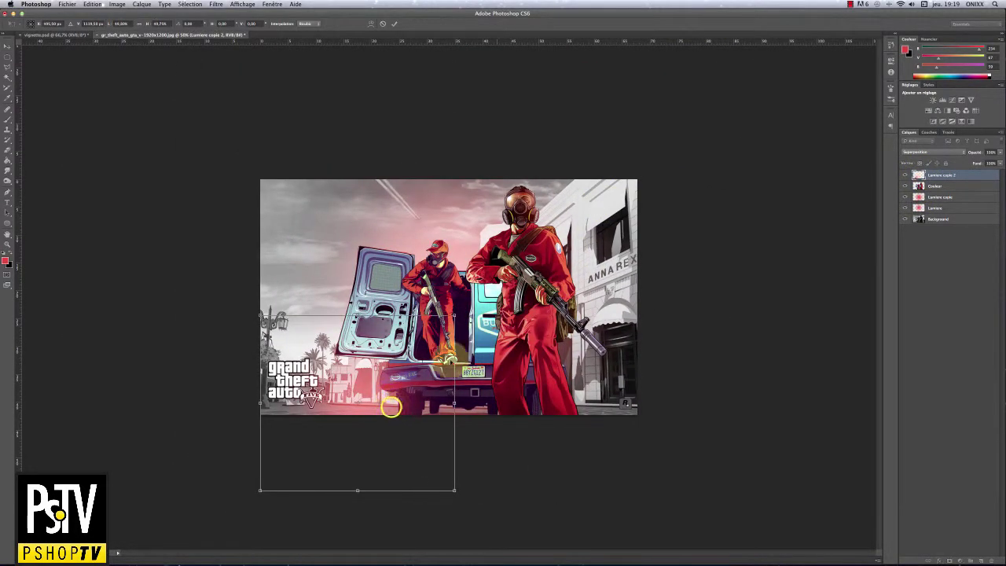
pyautogui.moveTo(388, 406); pyautogui.dragTo(497, 270)
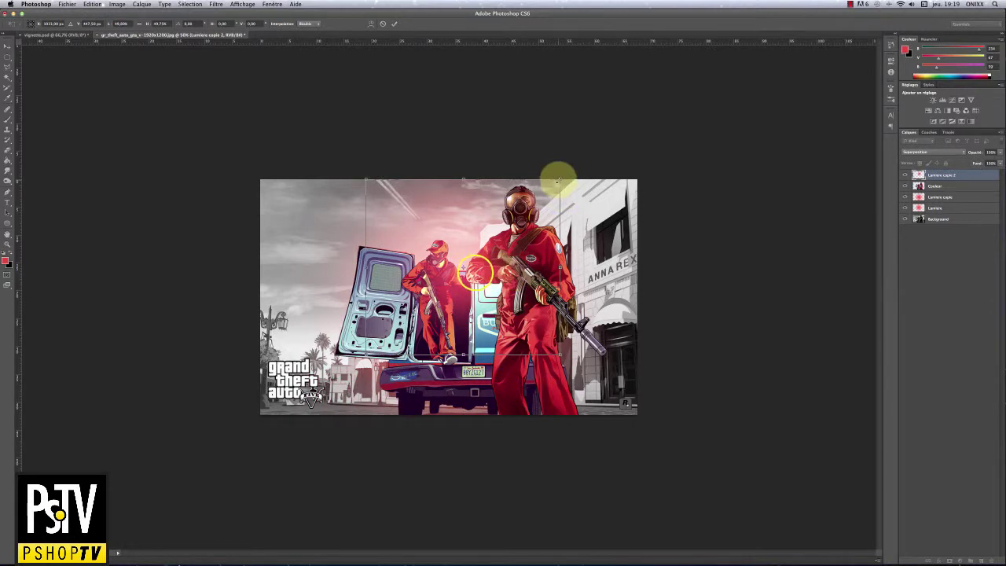
pyautogui.moveTo(559, 181); pyautogui.dragTo(501, 253)
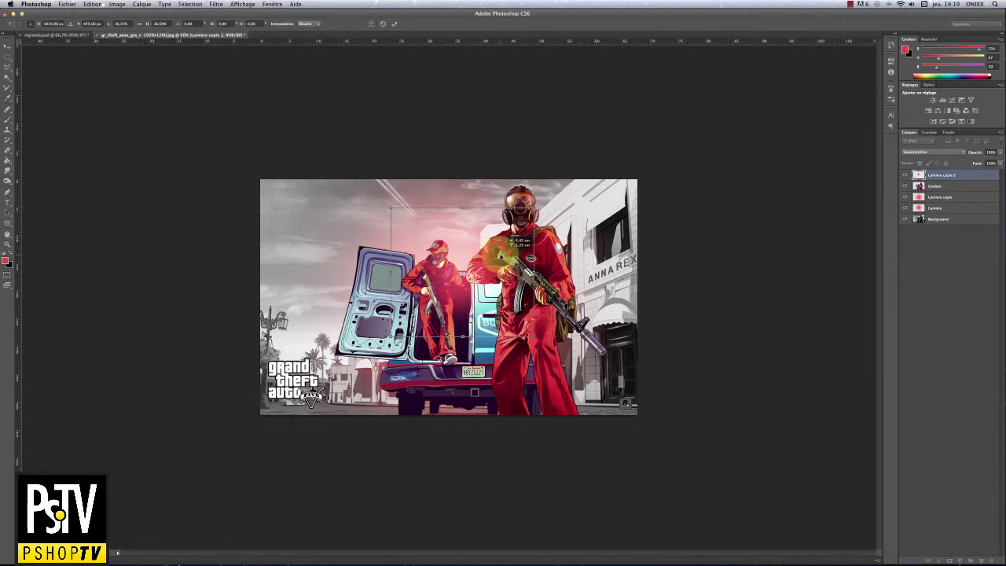
pyautogui.press('Return')
pyautogui.click(681, 282)
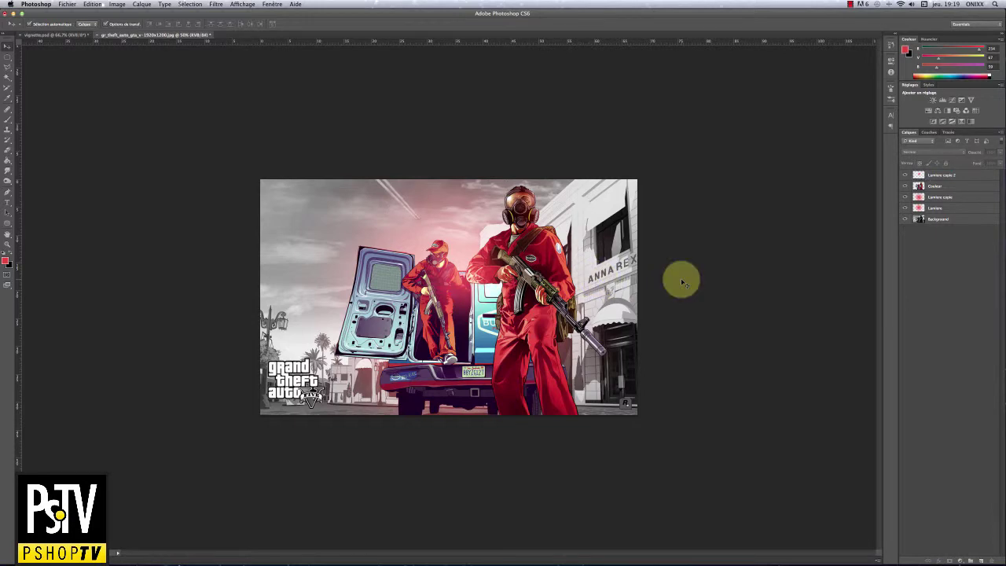
# Step: Create an empty layer directly above the Background layer and name it "Vignette"
pyautogui.press('super+plus')
pyautogui.press('super+plus')
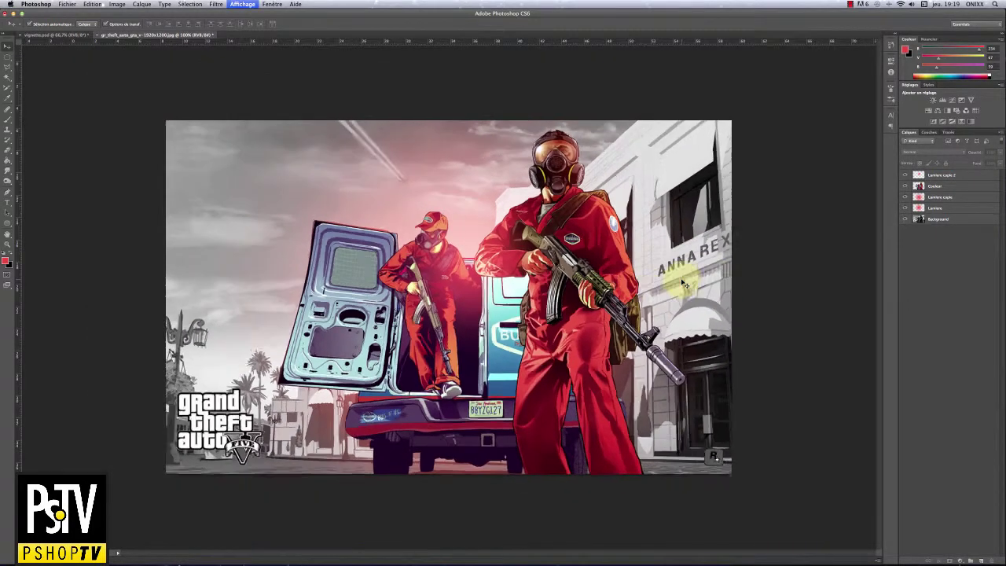
pyautogui.press('super+plus')
pyautogui.press('super+minus')
pyautogui.press('super+plus')
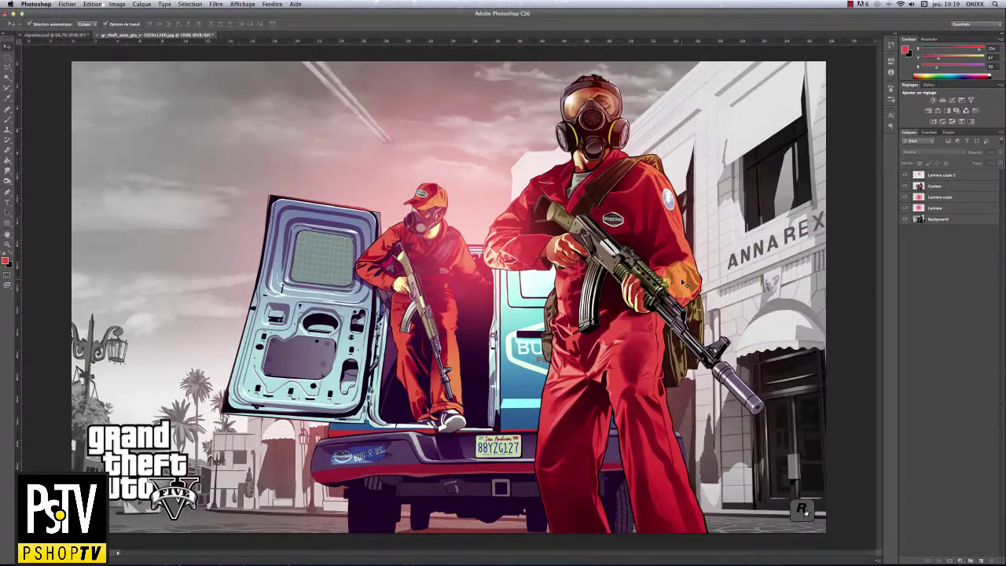
pyautogui.click(930, 219)
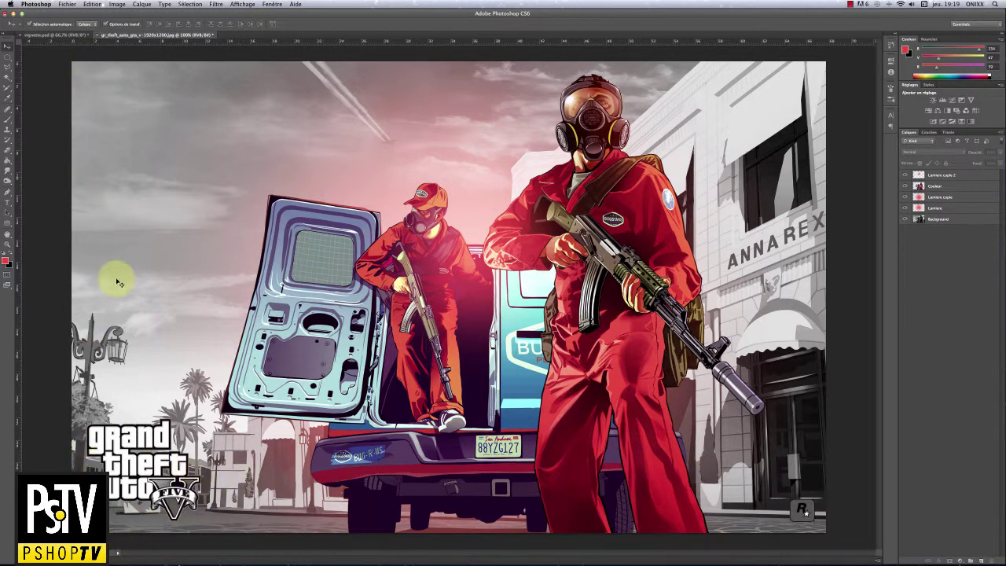
pyautogui.click(931, 219)
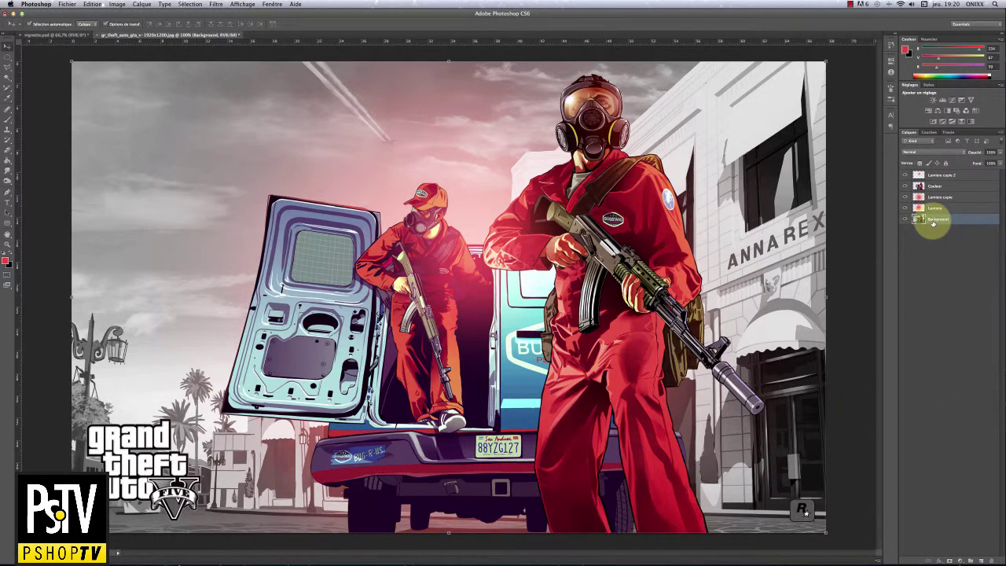
pyautogui.click(979, 560)
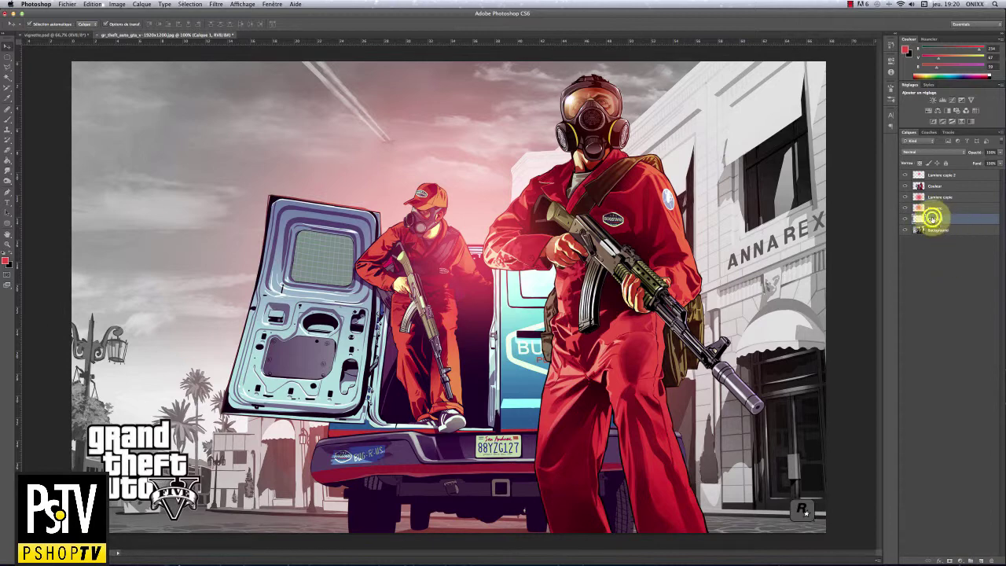
pyautogui.doubleClick(935, 219)
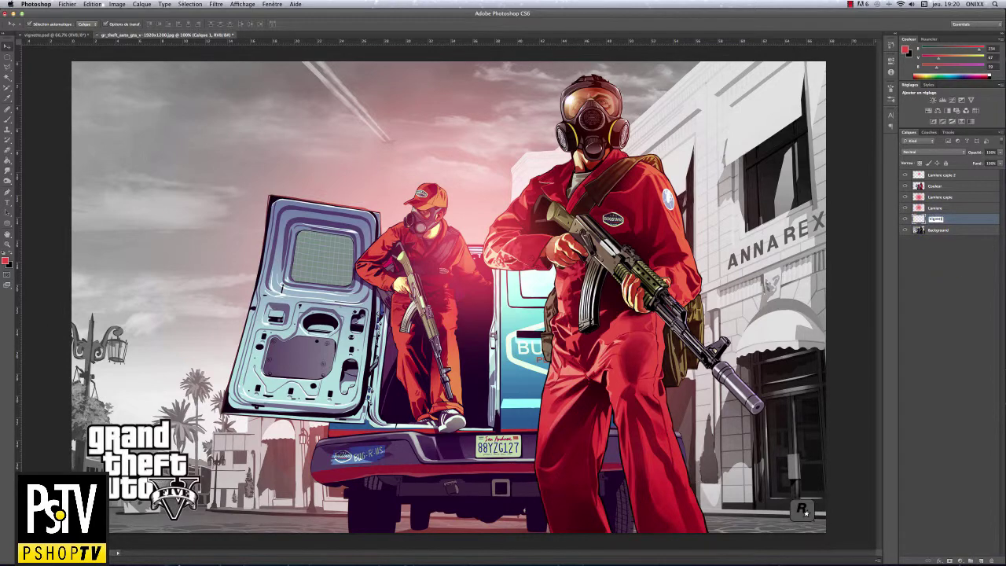
# Step: Draw an elliptical selection spanning almost the whole image and invert it to select the outer corners
pyautogui.click(7, 57)
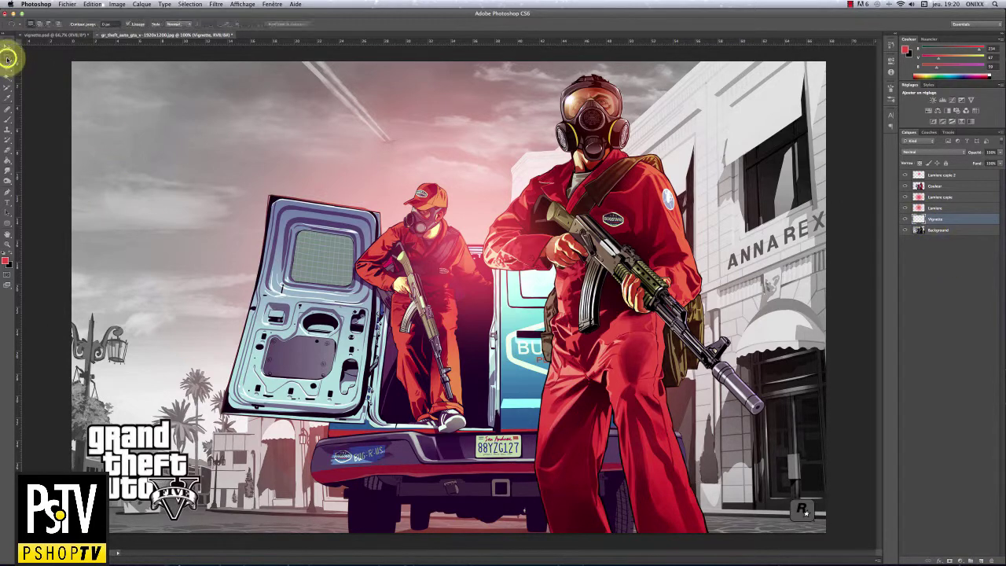
pyautogui.moveTo(76, 66); pyautogui.dragTo(814, 531)
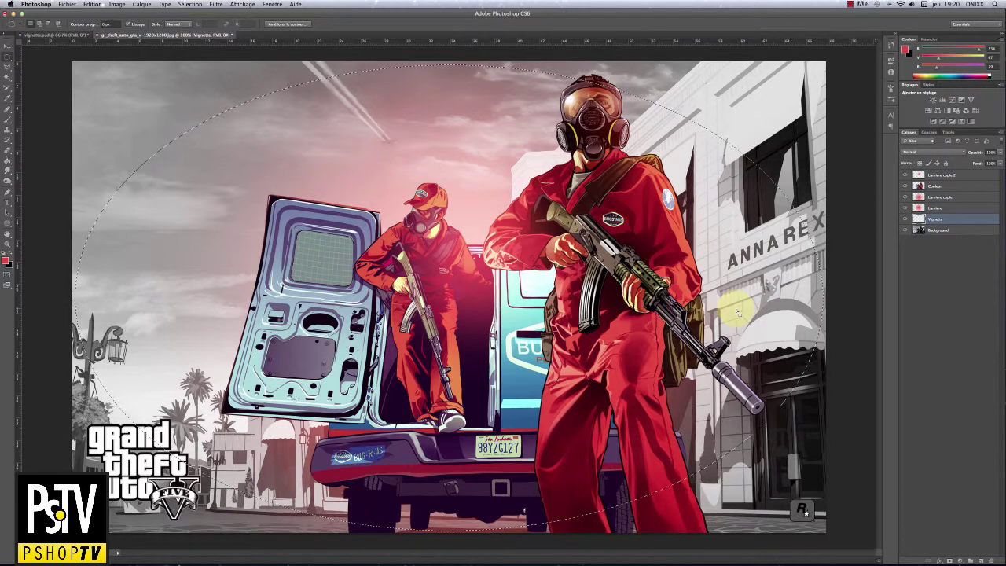
pyautogui.click(72, 331)
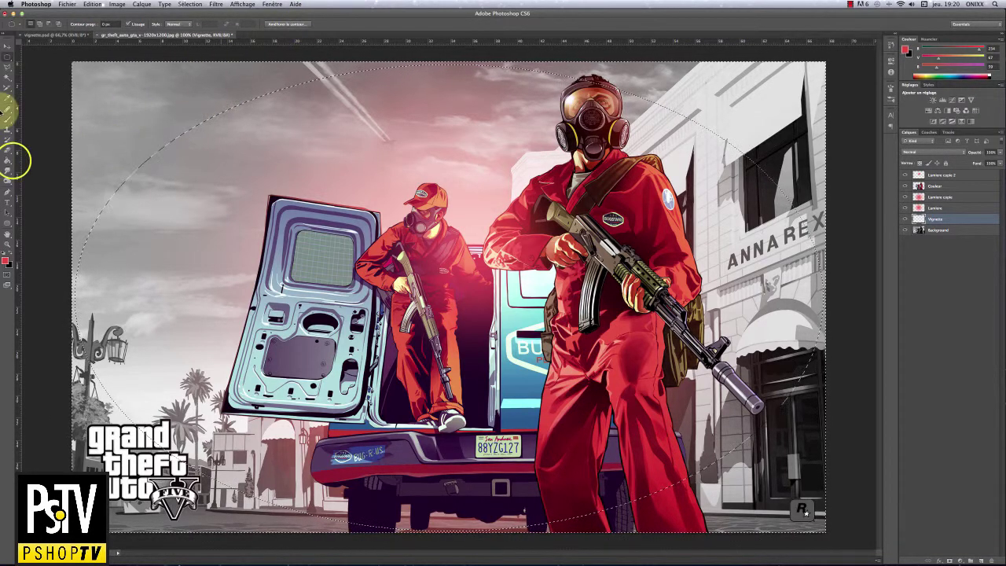
# Step: Fill the selected outer corners with black on the Vignette layer, and deselect
pyautogui.click(9, 160)
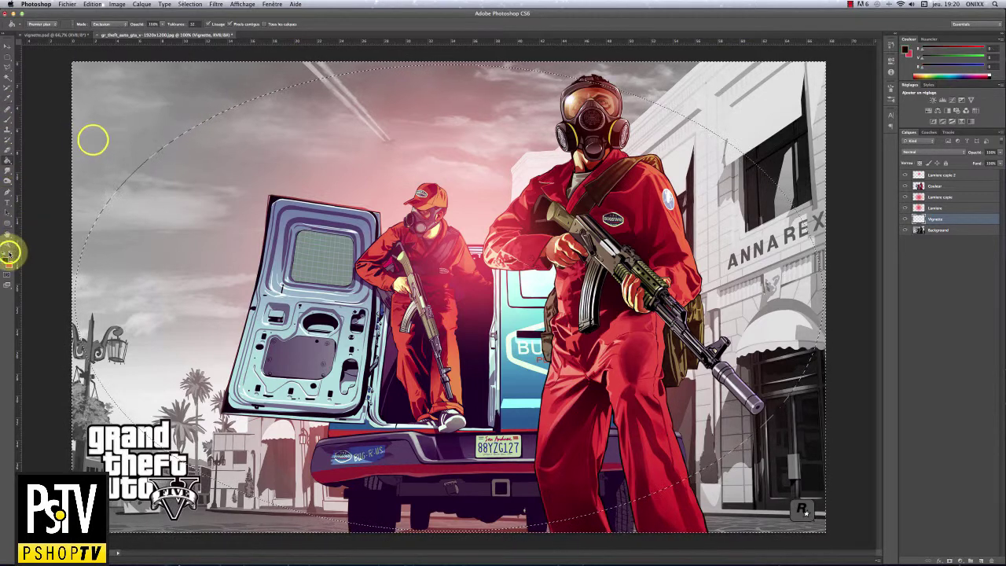
pyautogui.click(93, 140)
pyautogui.hotkey('ctrl', 'd')
pyautogui.click(8, 46)
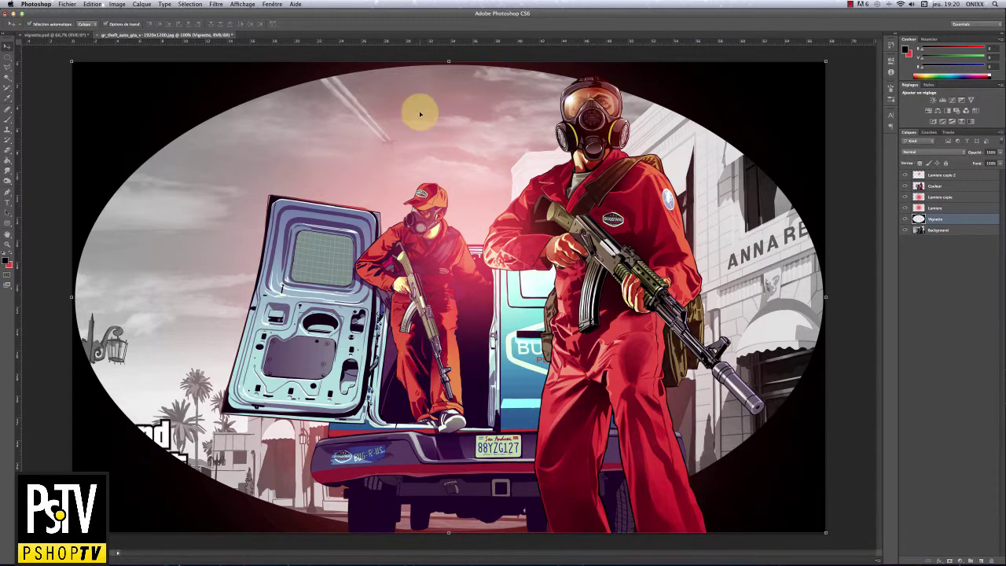
# Step: Apply a Gaussian blur with a radius of about 153 pixels to the black Vignette layer
pyautogui.click(214, 4)
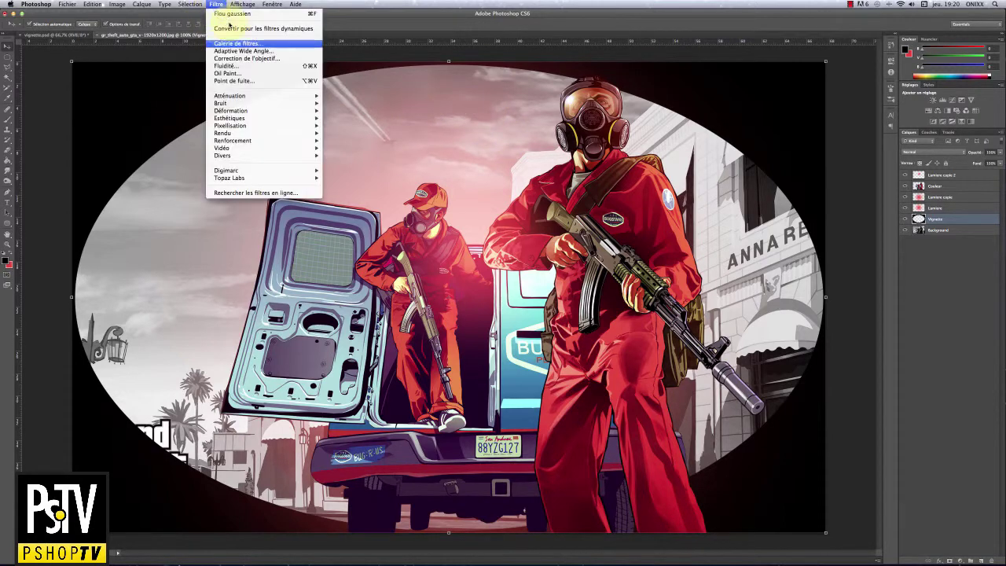
pyautogui.moveTo(233, 100)
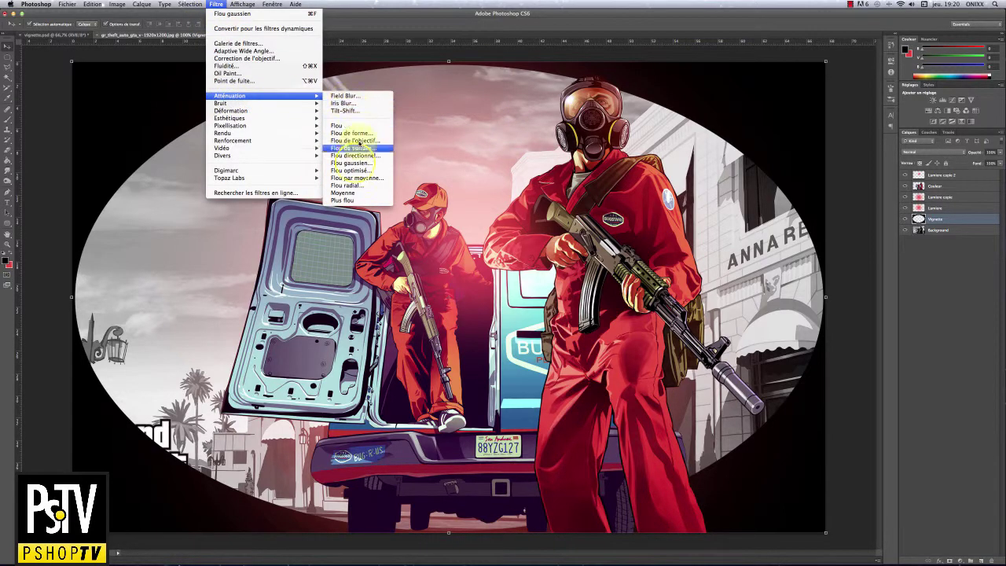
pyautogui.click(356, 163)
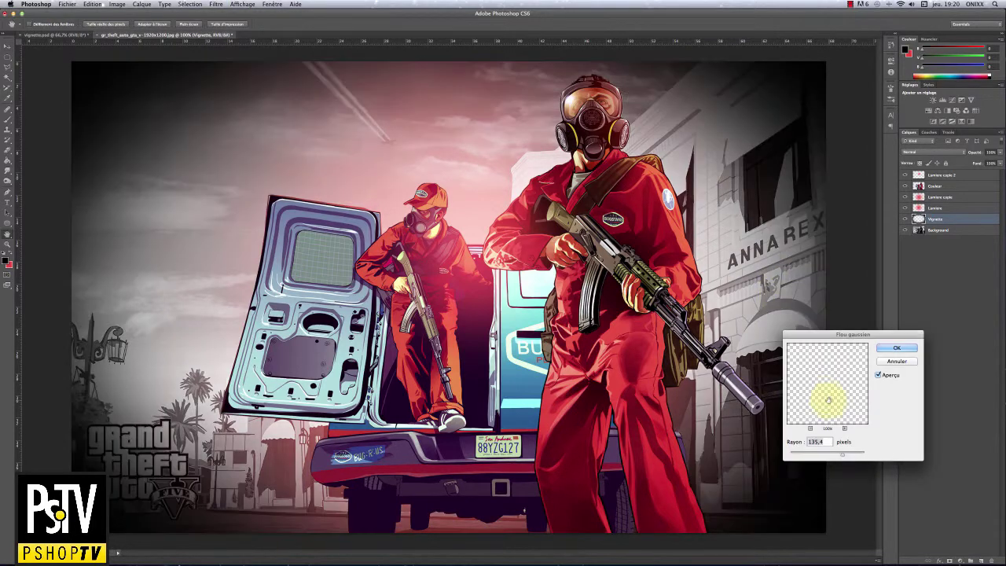
pyautogui.moveTo(846, 456); pyautogui.dragTo(846, 457)
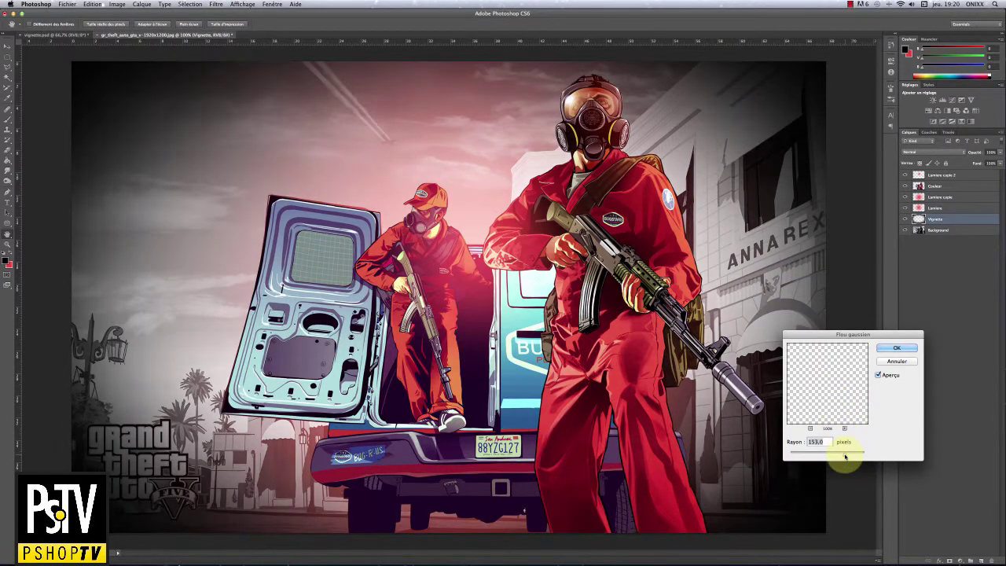
pyautogui.click(896, 348)
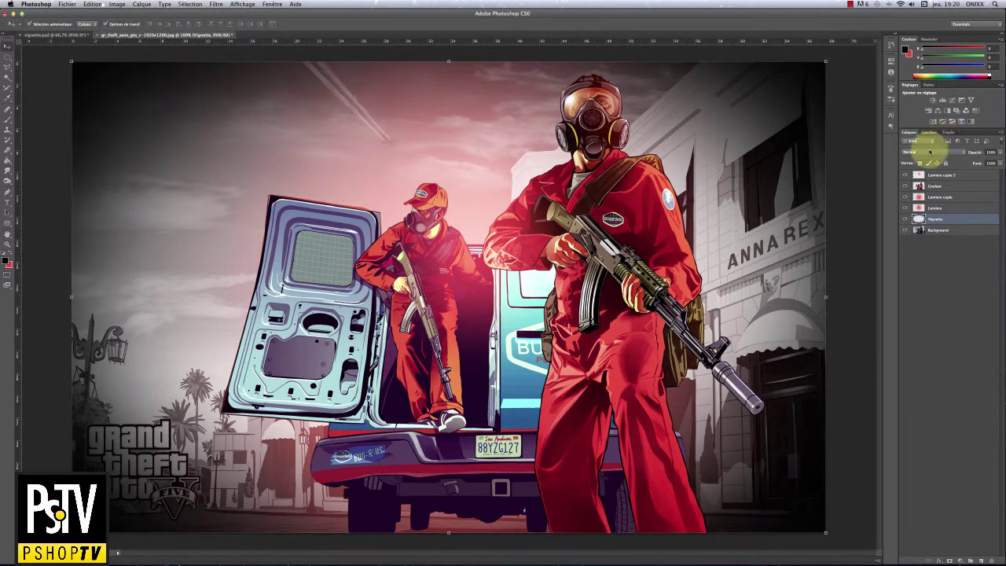
# Step: Set the Vignette layer's blend mode to Incrustation (Overlay)
pyautogui.hotkey('shift', '+')
pyautogui.hotkey('shift', '+')
pyautogui.hotkey('shift', '+')
pyautogui.hotkey('shift', '+')
pyautogui.hotkey('shift', '+')
pyautogui.hotkey('shift', '+')
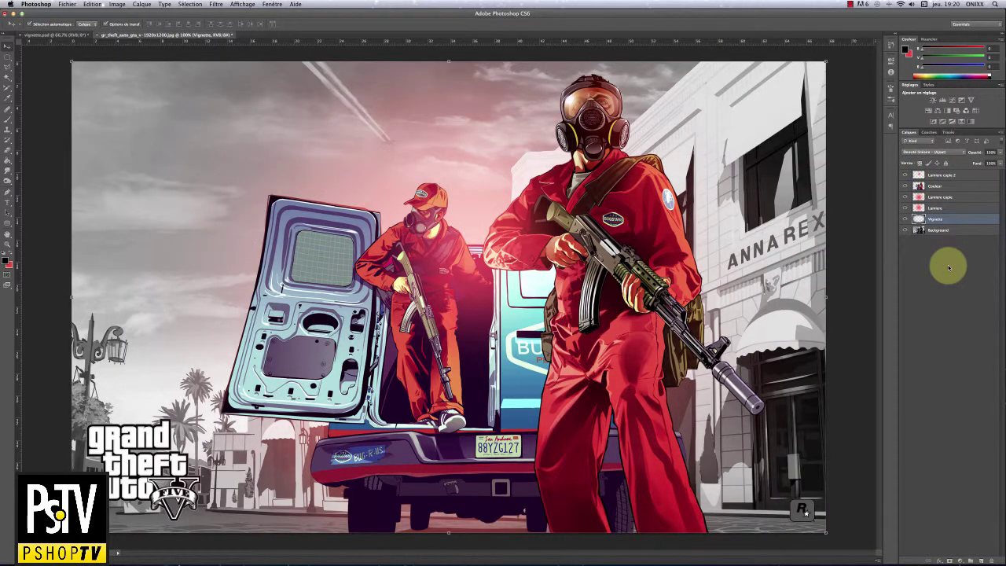
pyautogui.hotkey('shift', '+')
pyautogui.hotkey('shift', '+')
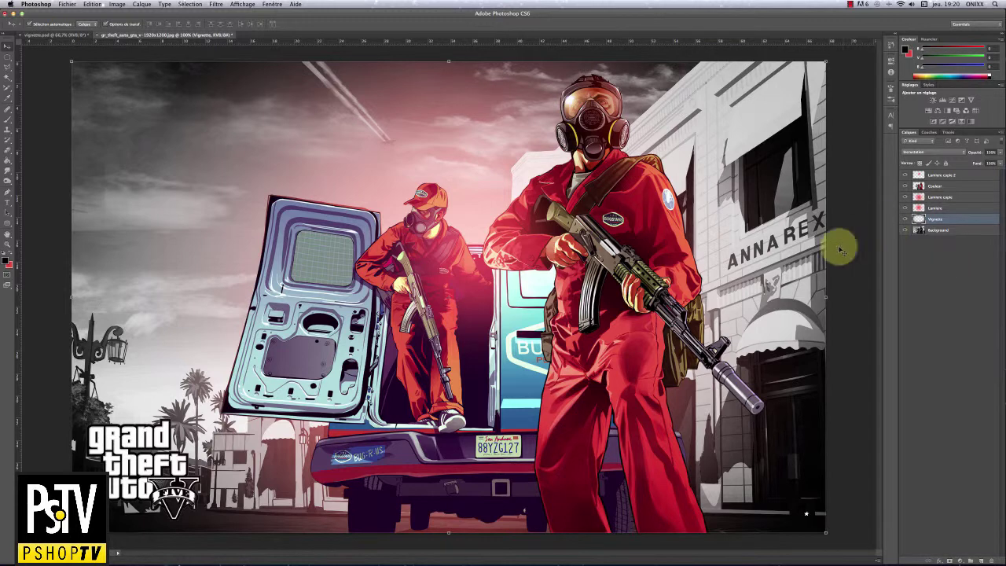
# Step: Create a layer named "Cadre" directly above Background and select an uneven, slanted border band around the image with the Polygonal Lasso
pyautogui.click(920, 228)
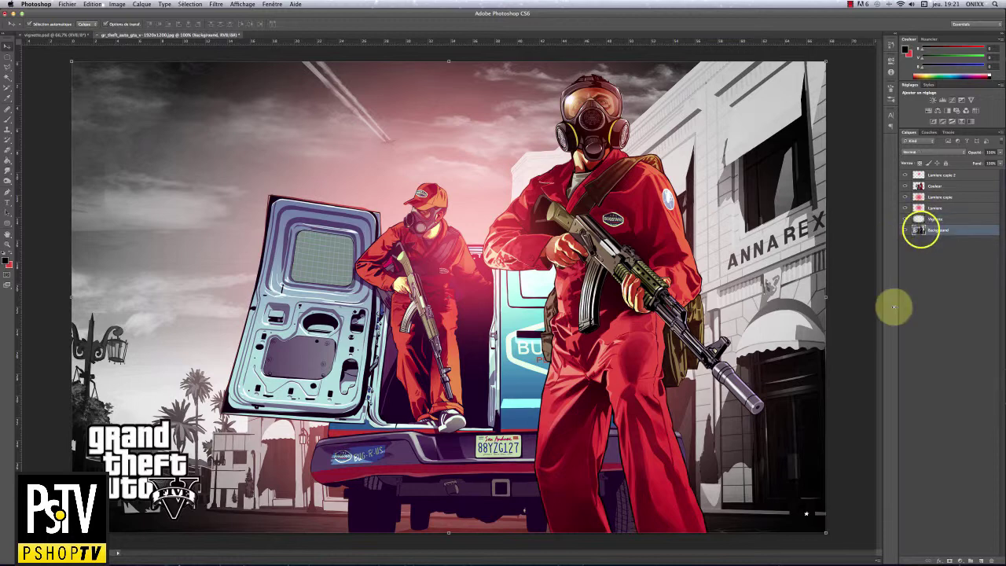
pyautogui.click(982, 560)
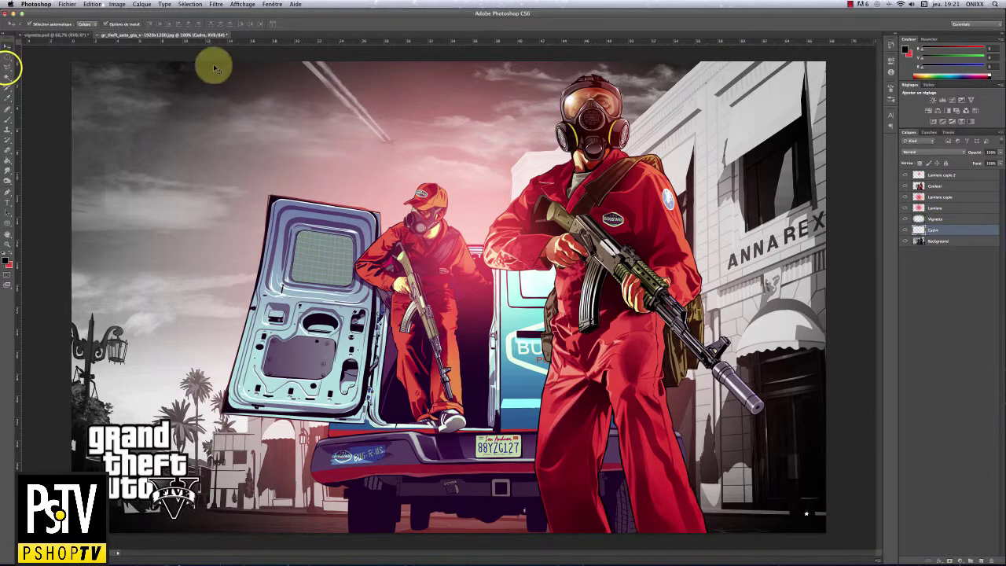
pyautogui.click(7, 68)
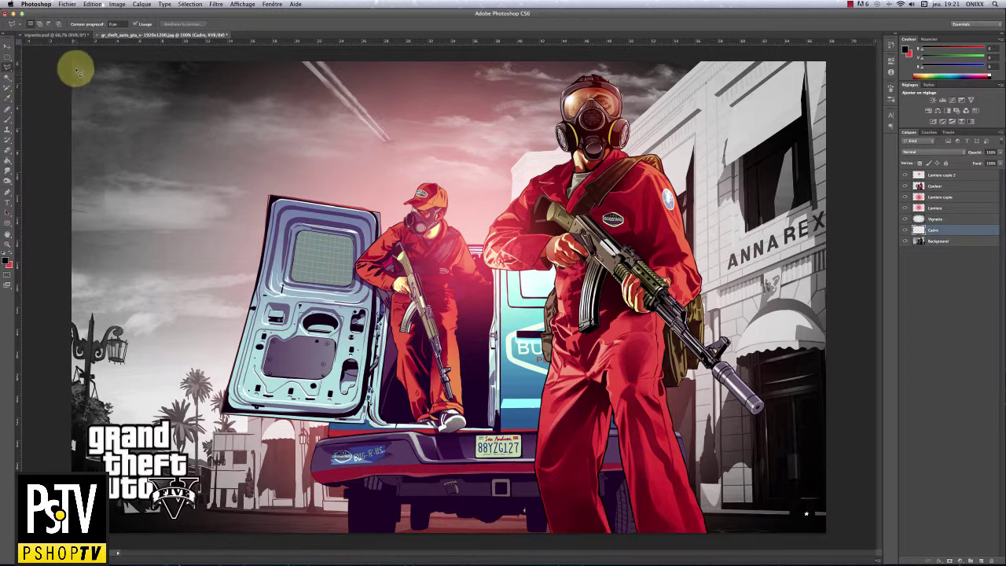
pyautogui.moveTo(78, 73)
pyautogui.mouseDown()
pyautogui.moveTo(132, 508)
pyautogui.moveTo(114, 511)
pyautogui.mouseUp()
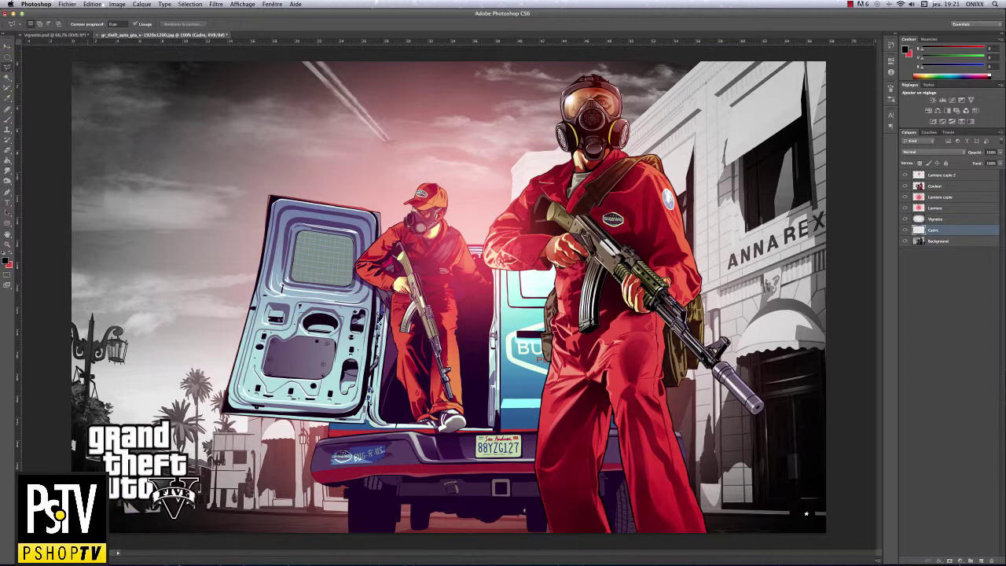
pyautogui.moveTo(92, 462)
pyautogui.mouseDown()
pyautogui.moveTo(79, 360)
pyautogui.moveTo(89, 131)
pyautogui.moveTo(77, 74)
pyautogui.mouseUp()
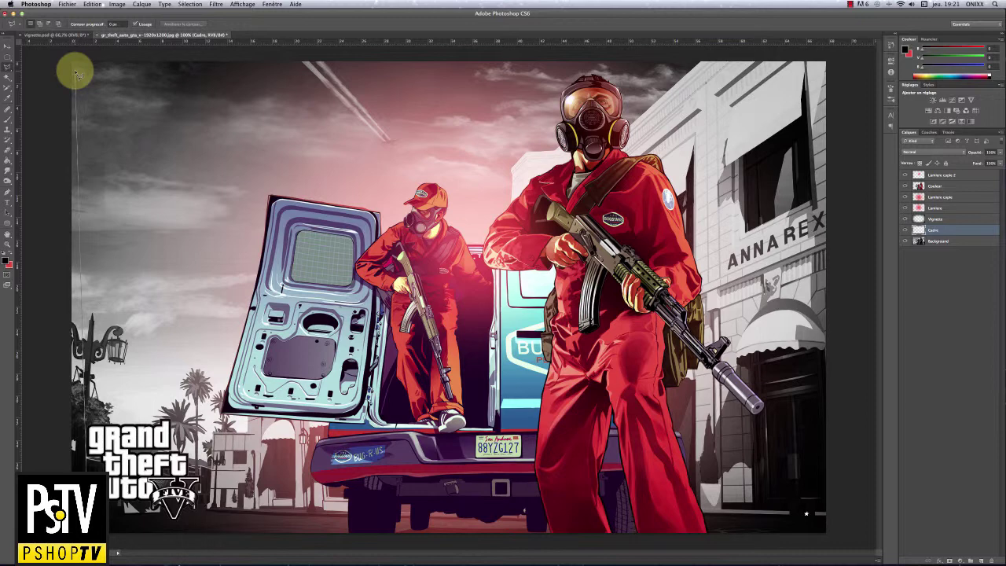
pyautogui.moveTo(75, 68)
pyautogui.mouseDown()
pyautogui.moveTo(209, 82)
pyautogui.moveTo(830, 94)
pyautogui.moveTo(799, 91)
pyautogui.moveTo(817, 507)
pyautogui.moveTo(82, 519)
pyautogui.mouseUp()
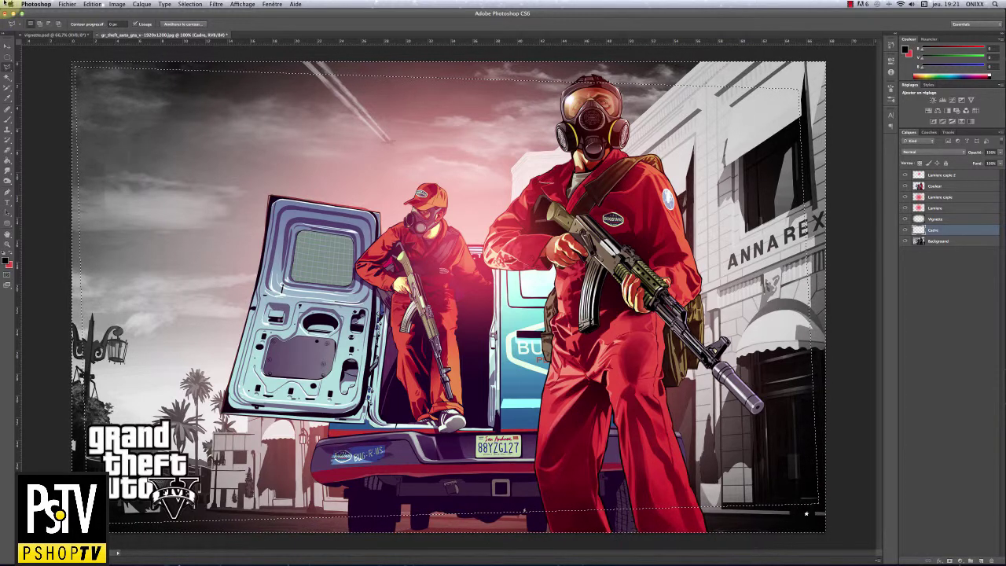
# Step: Fill the selected border band with black on the Cadre layer, and deselect
pyautogui.click(8, 160)
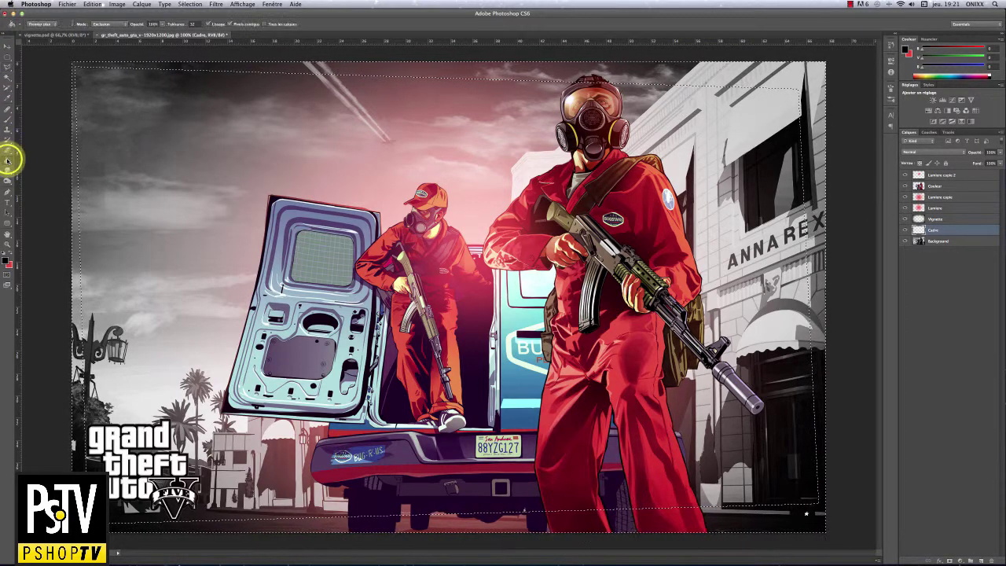
pyautogui.click(73, 144)
pyautogui.press('super+d')
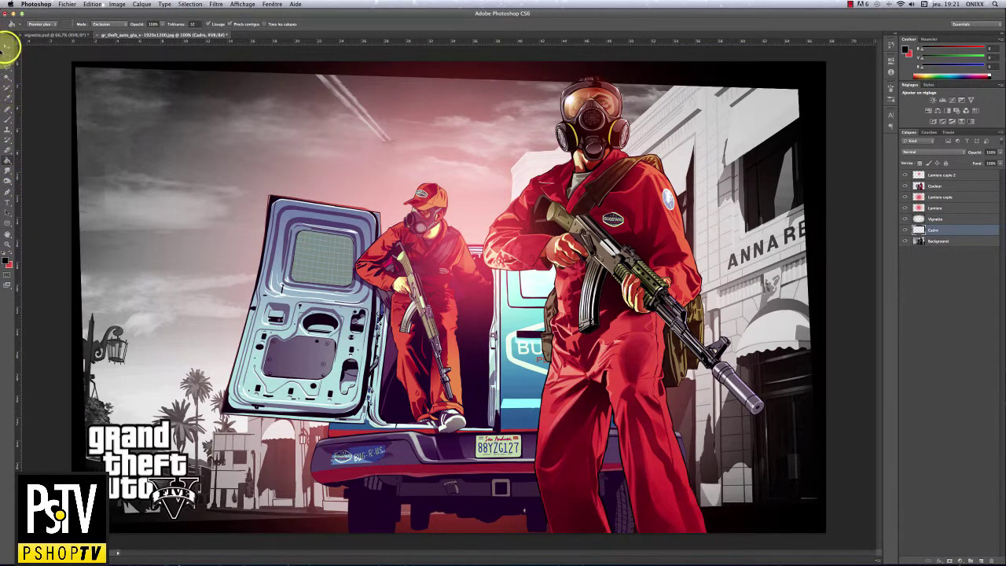
pyautogui.click(6, 47)
# Step: Examine the slanted black frame around the whole composition at reduced and full size
pyautogui.press('super+minus')
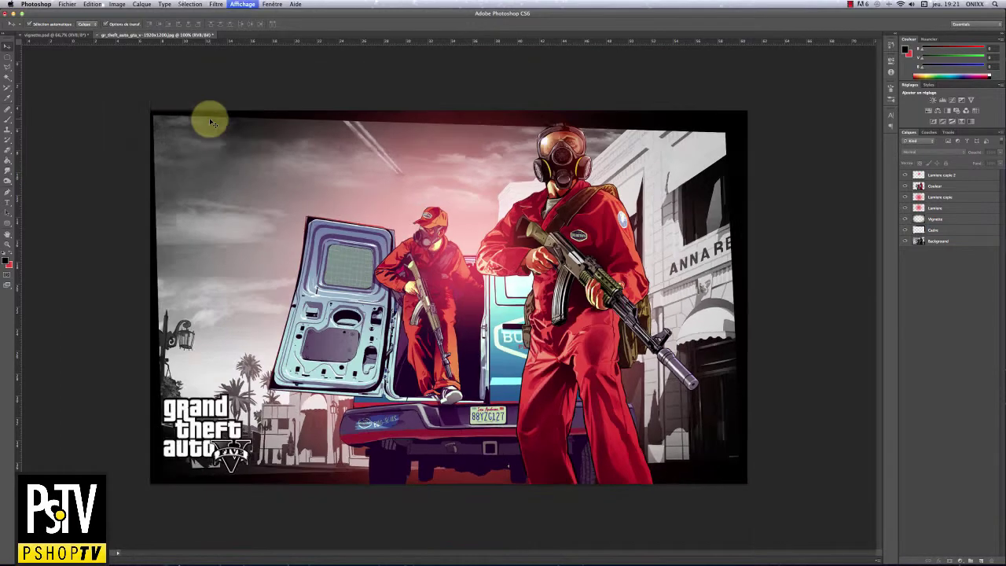
pyautogui.press('super+minus')
pyautogui.press('super+plus')
pyautogui.press('super+plus')
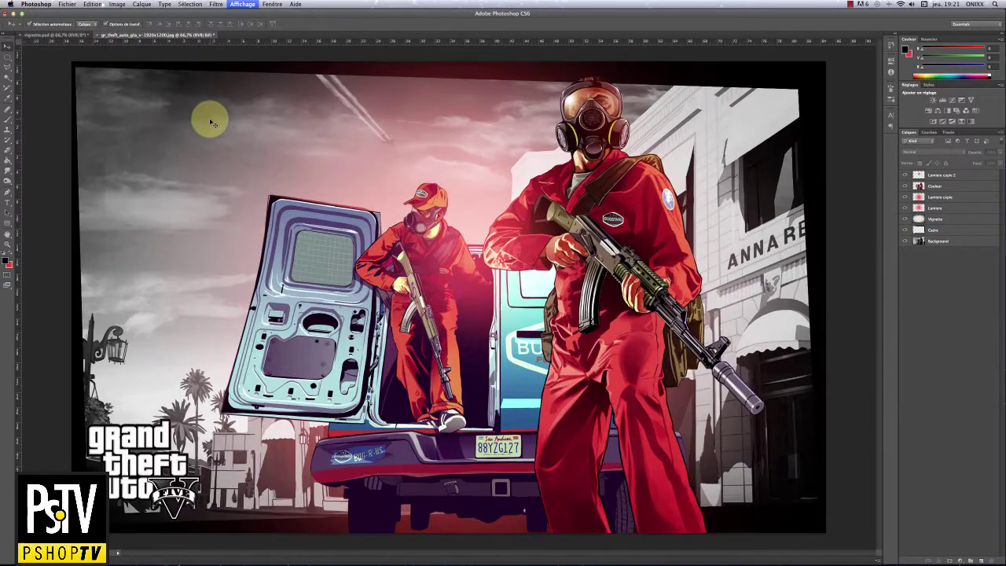
pyautogui.press('super+minus')
pyautogui.press('super+plus')
pyautogui.press('super+minus')
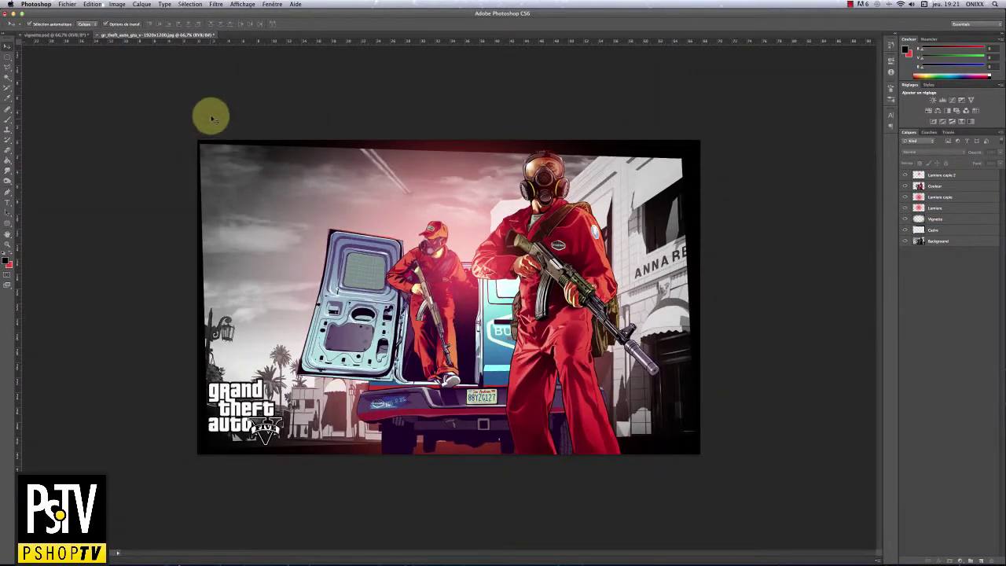
pyautogui.press('super+plus')
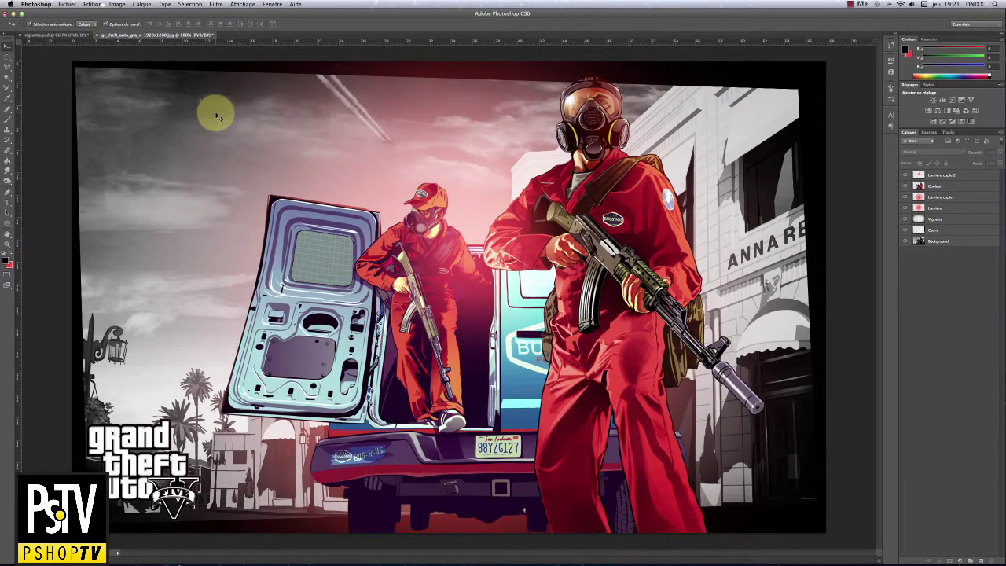